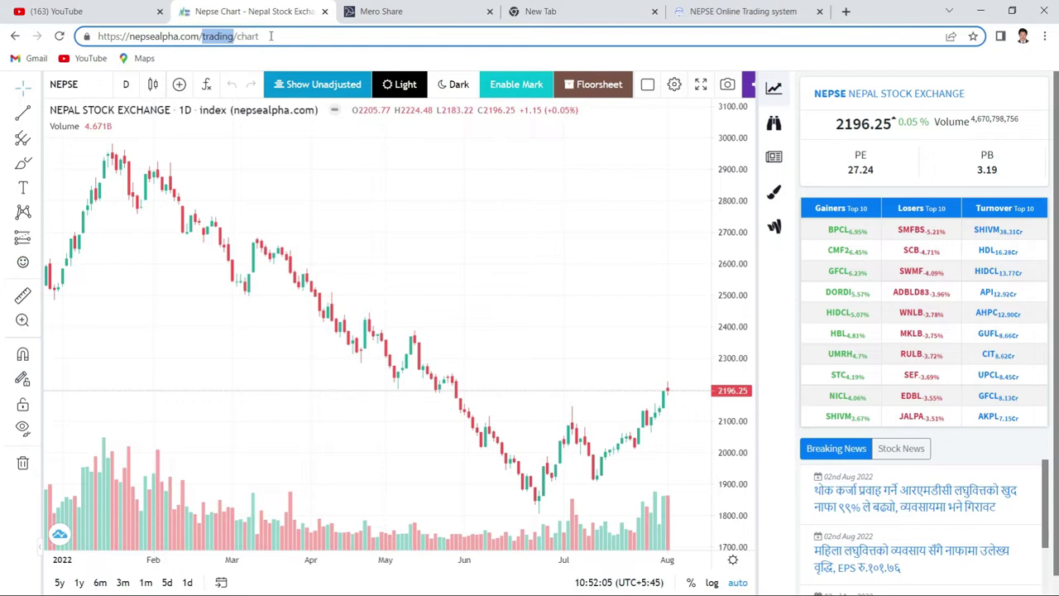
Move from Mero Share to NEPSE TMS and try the Dashboard and Search Client pages, reaching the expired-session login.
left_click(396, 11)
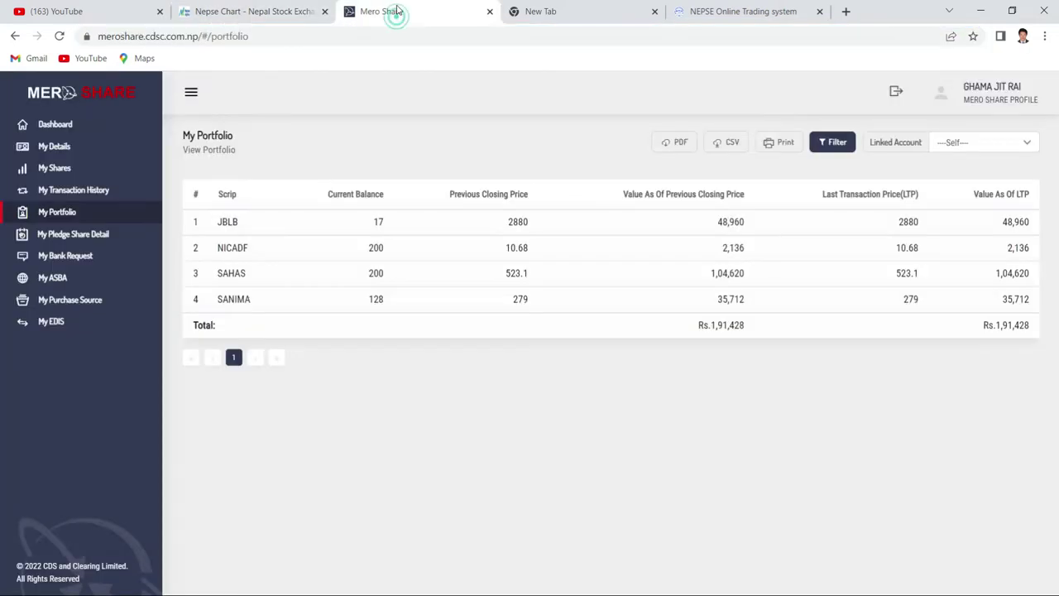
left_click(742, 11)
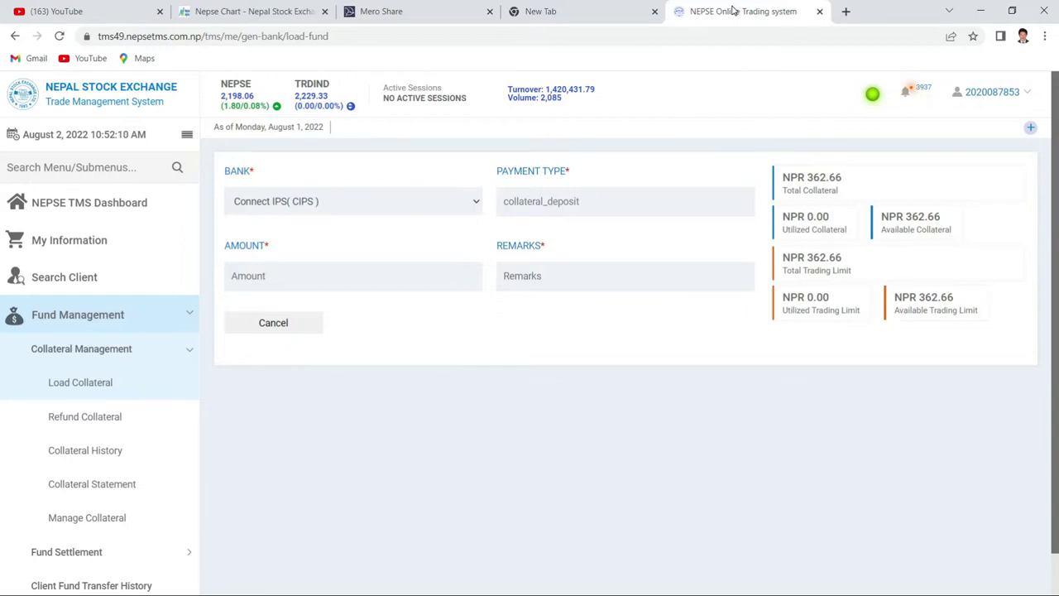
left_click(108, 202)
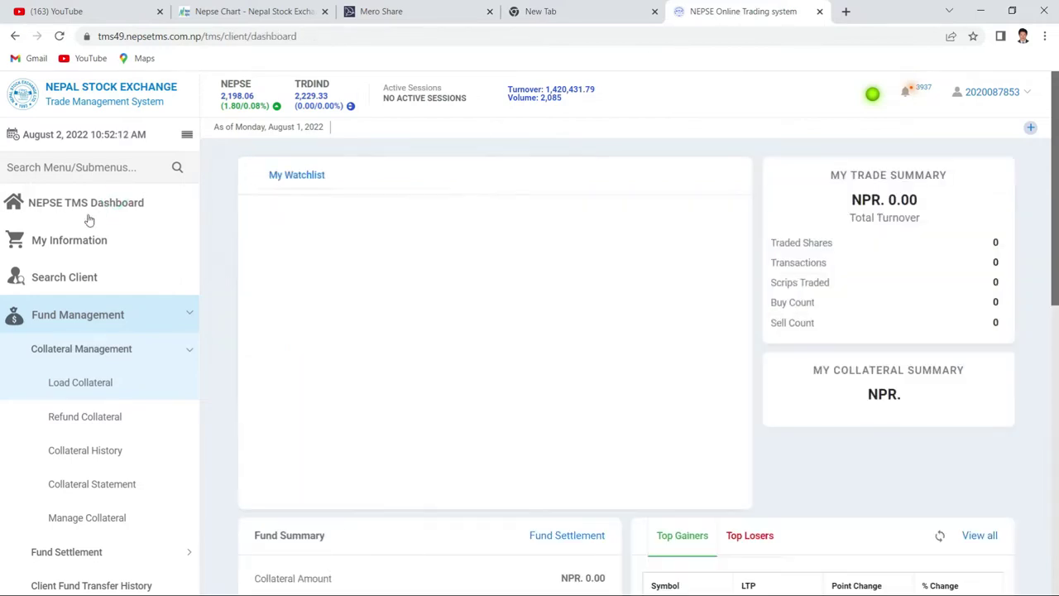
left_click(83, 251)
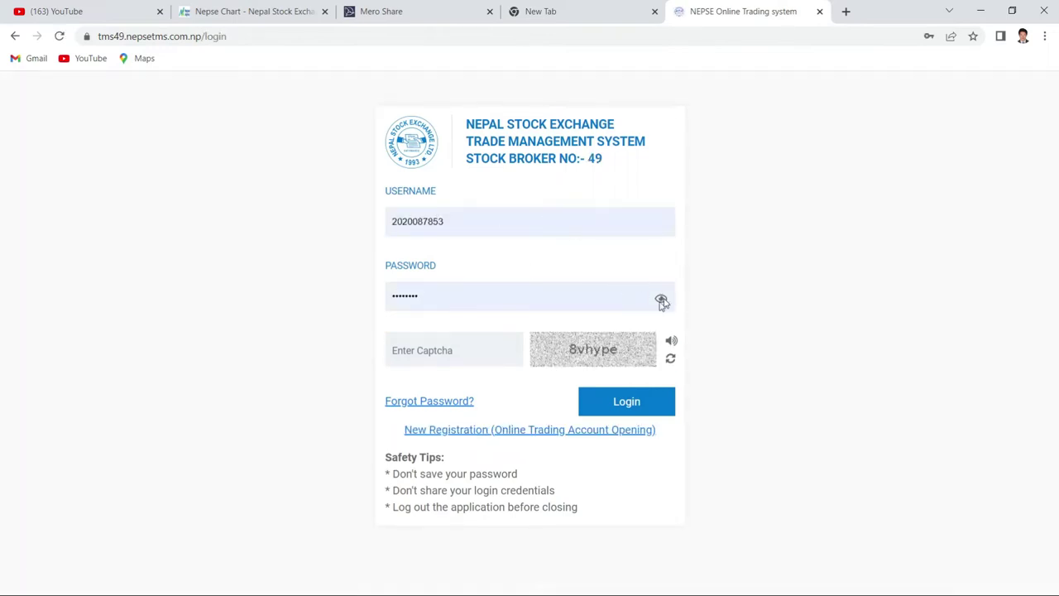
Enter the login captcha and log back in to NEPSE TMS.
left_click(477, 350)
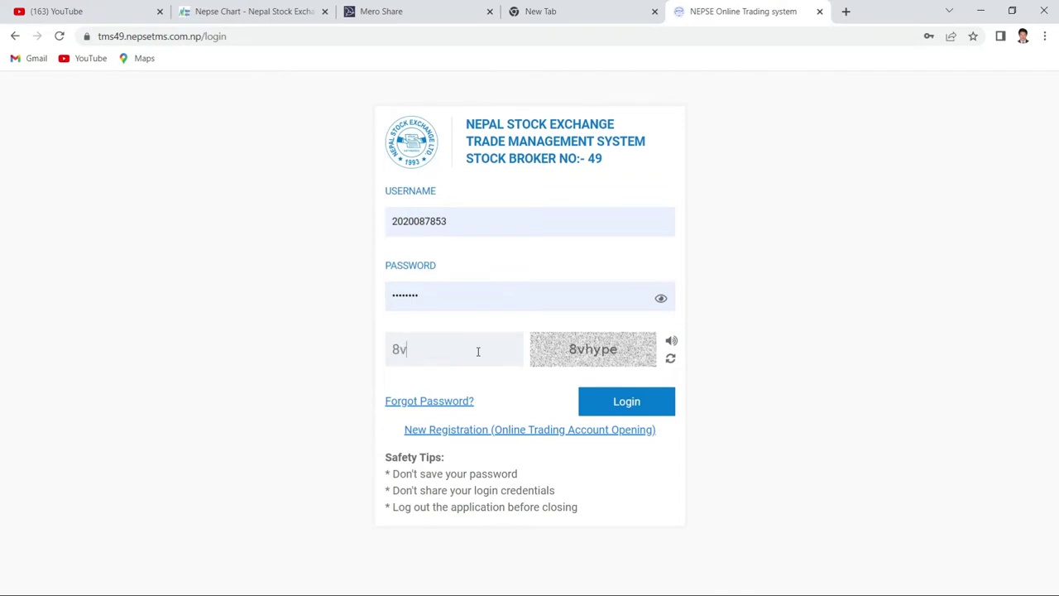
left_click(638, 402)
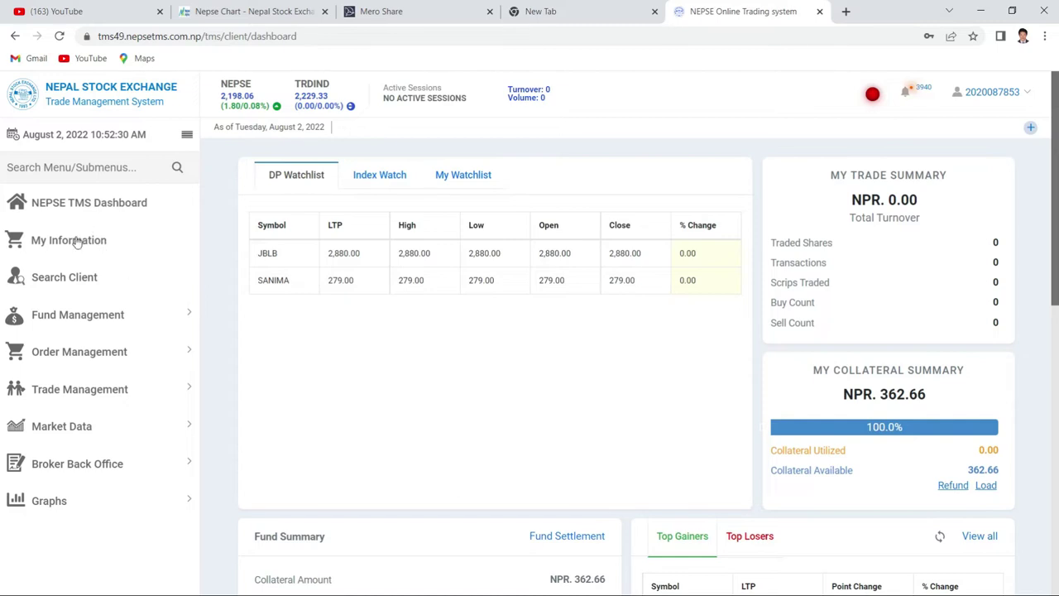
Review My Information showing NPR 362.66 collateral, then go to My ASBA in Mero Share.
left_click(76, 240)
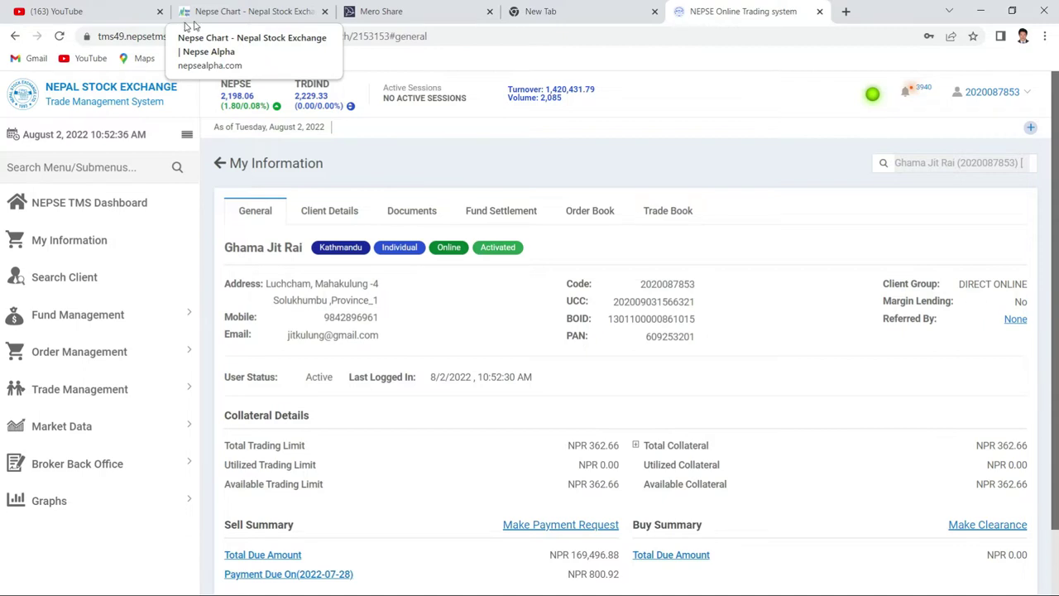
left_click(372, 11)
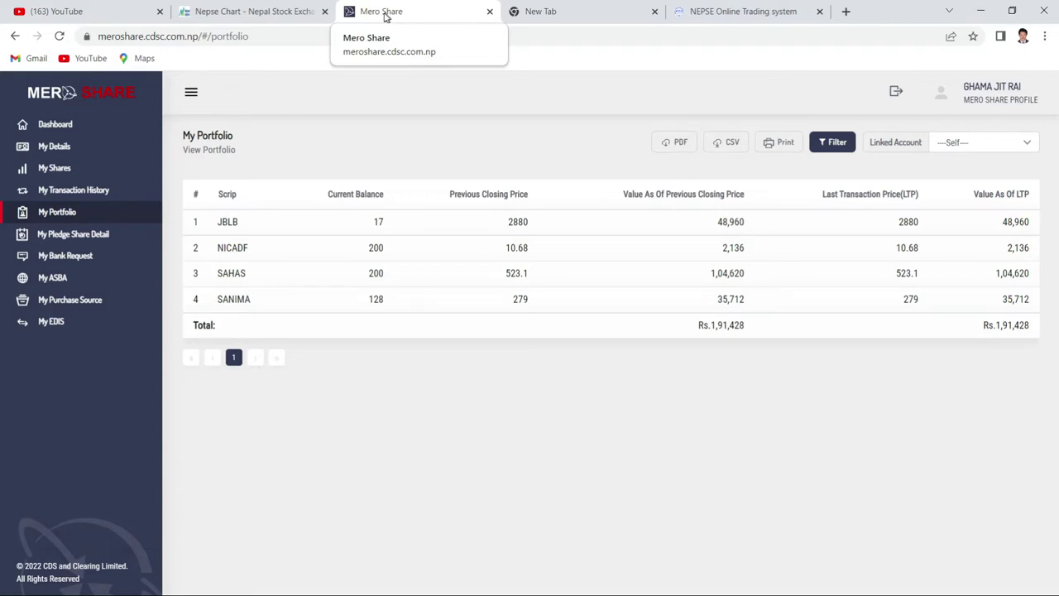
left_click(39, 278)
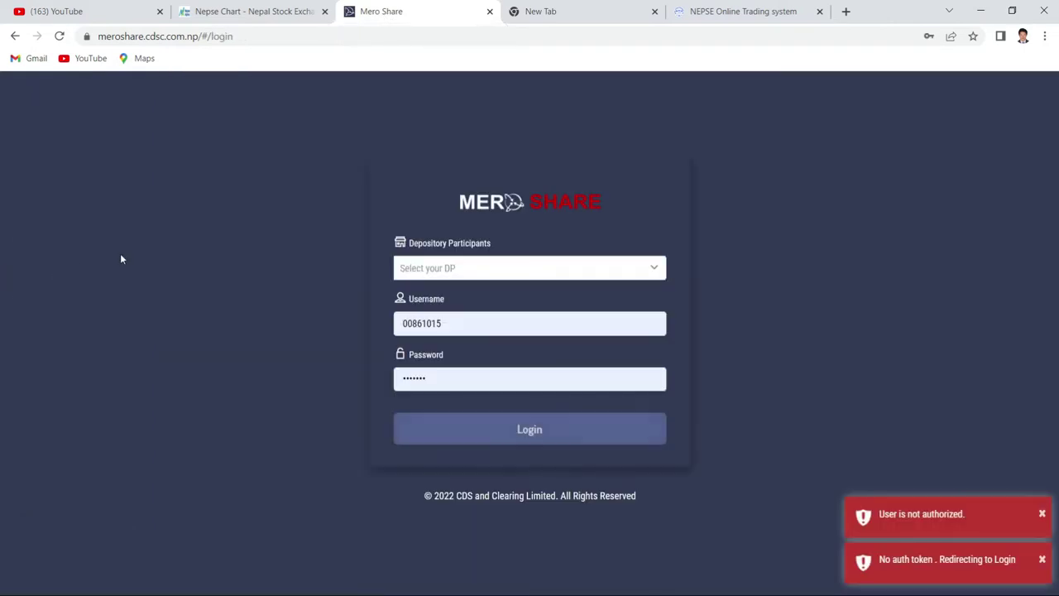
Choose NMB CAPITAL LIMITED (11000) as depository participant and submit the Mero Share login.
left_click(522, 268)
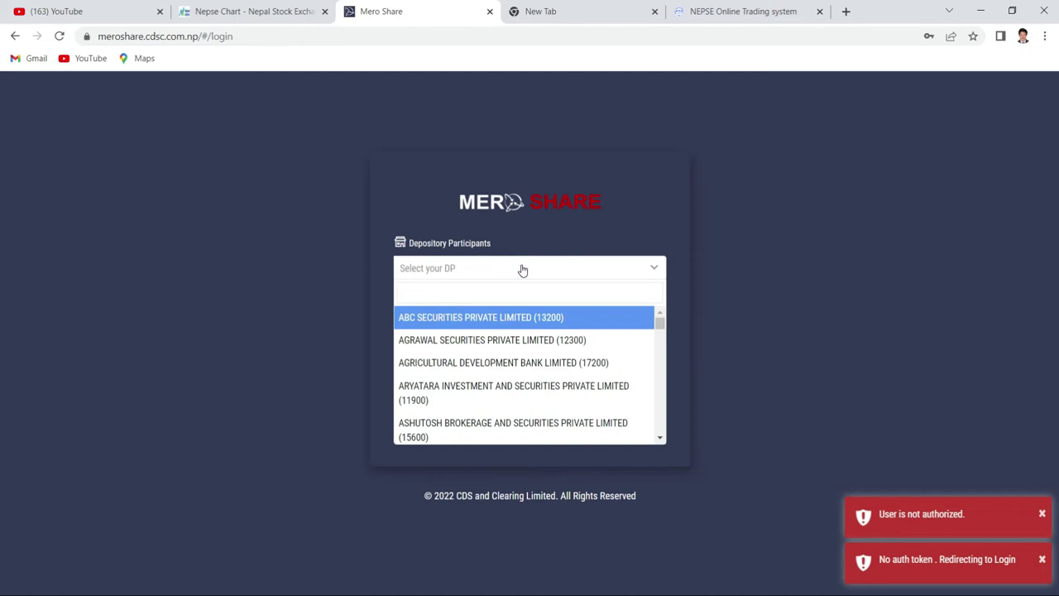
type("nmb")
left_click(460, 319)
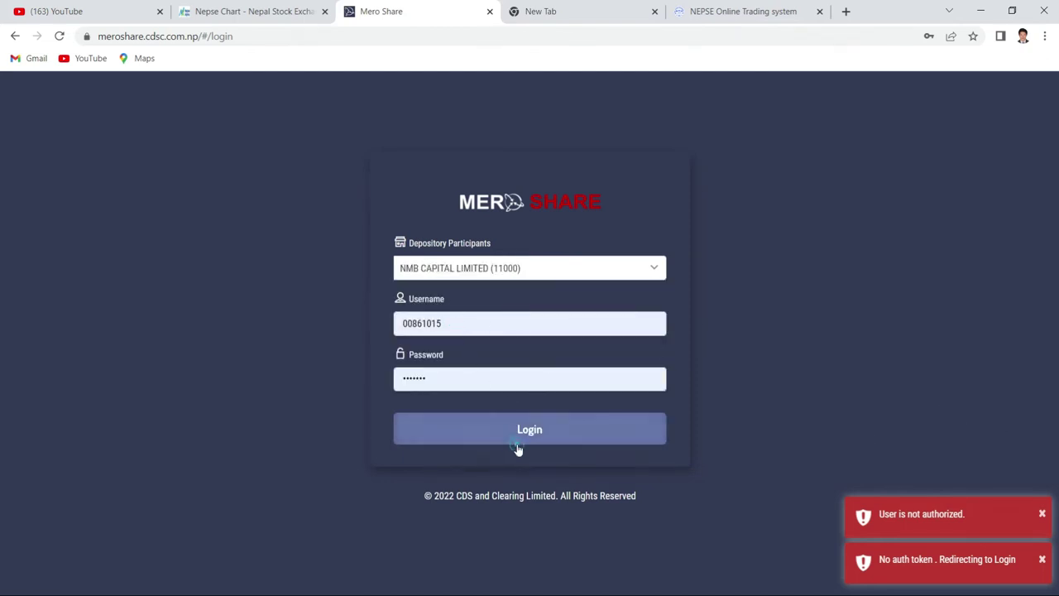
left_click(518, 446)
Dismiss the two error notices and re-enter the Mero Share account password.
left_click(1050, 516)
left_click(1042, 557)
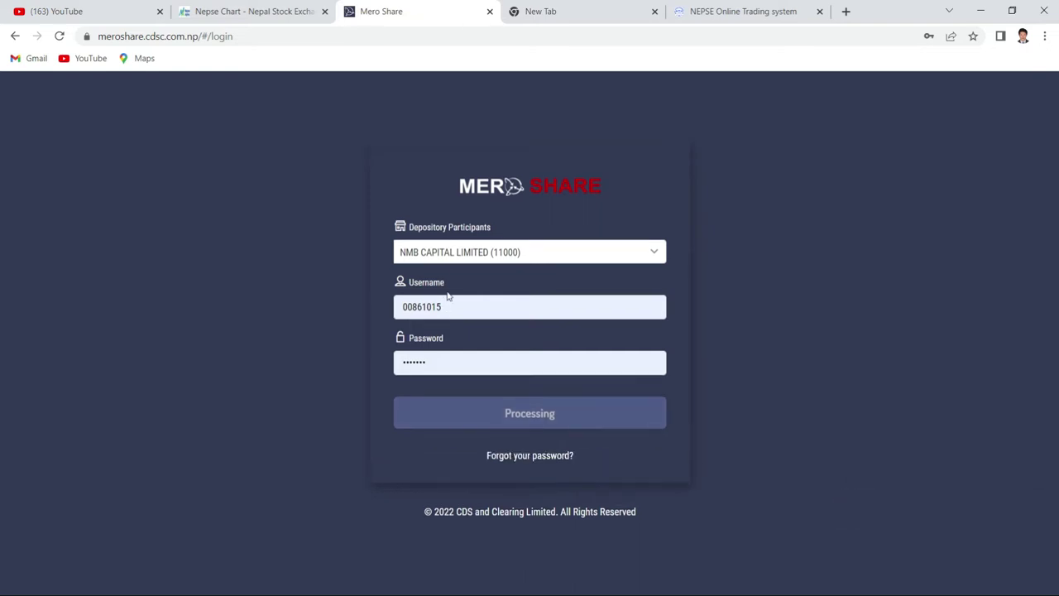
left_click(466, 362)
left_click(463, 369)
key("BackSpace")
key("BackSpace")
key("BackSpace")
key("BackSpace")
key("BackSpace")
key("BackSpace")
type("•••••••")
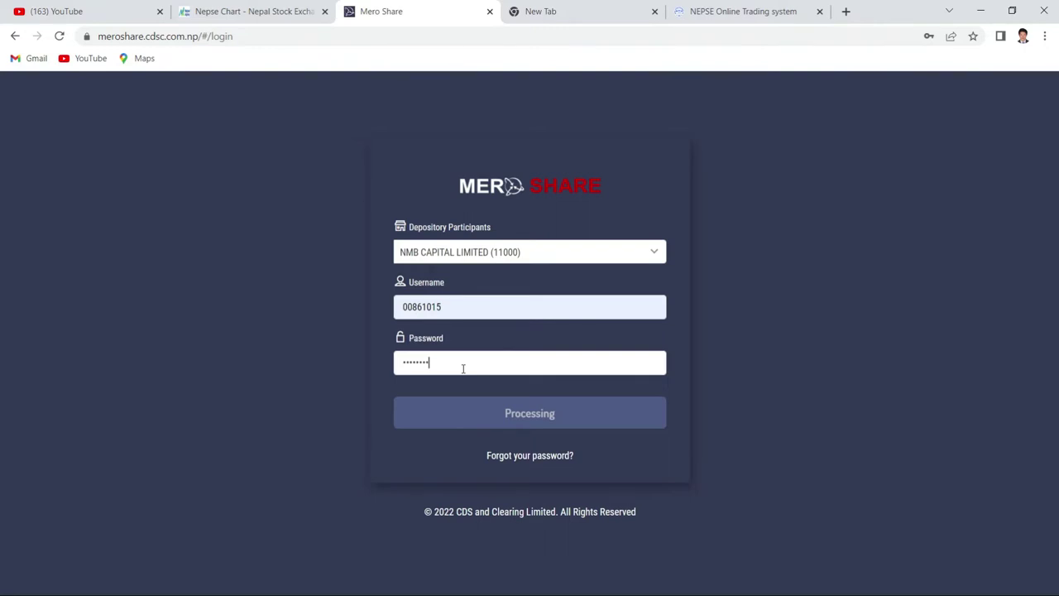
Return to NEPSE TMS and open Order Management's Buy/Sell order entry page.
left_click(215, 11)
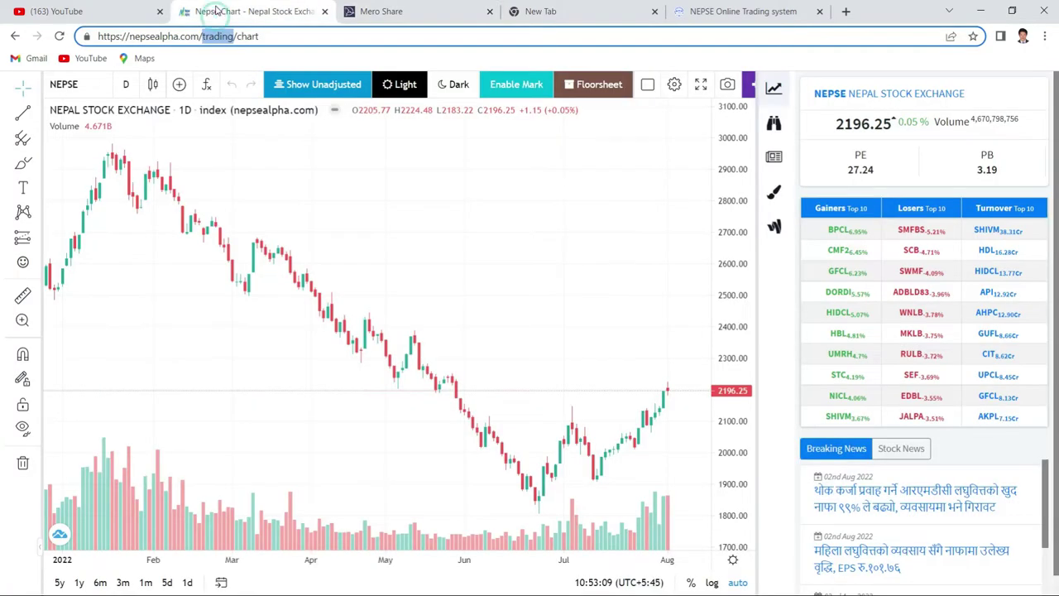
left_click(597, 12)
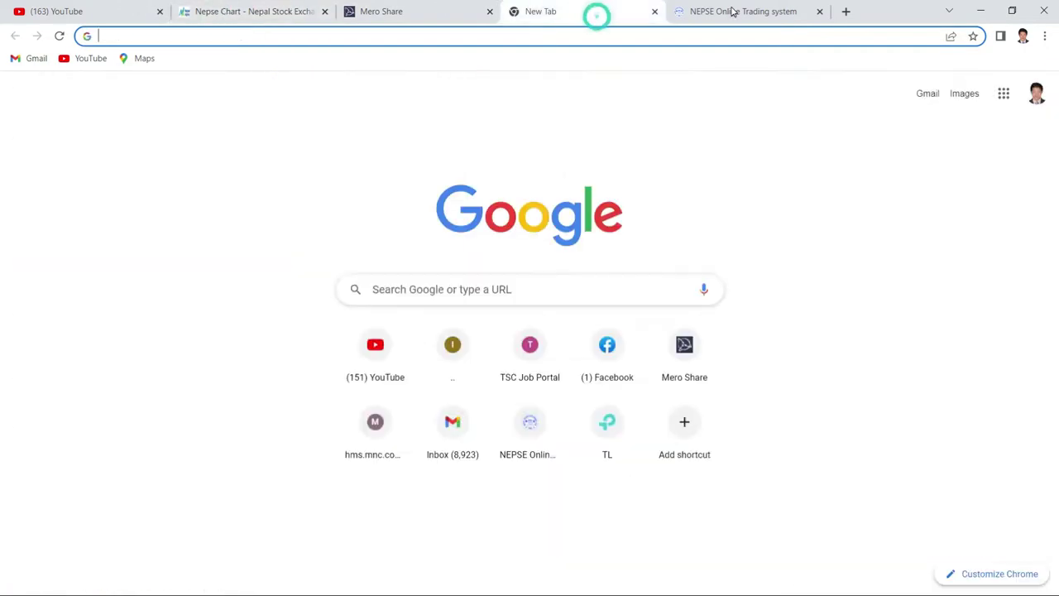
left_click(732, 11)
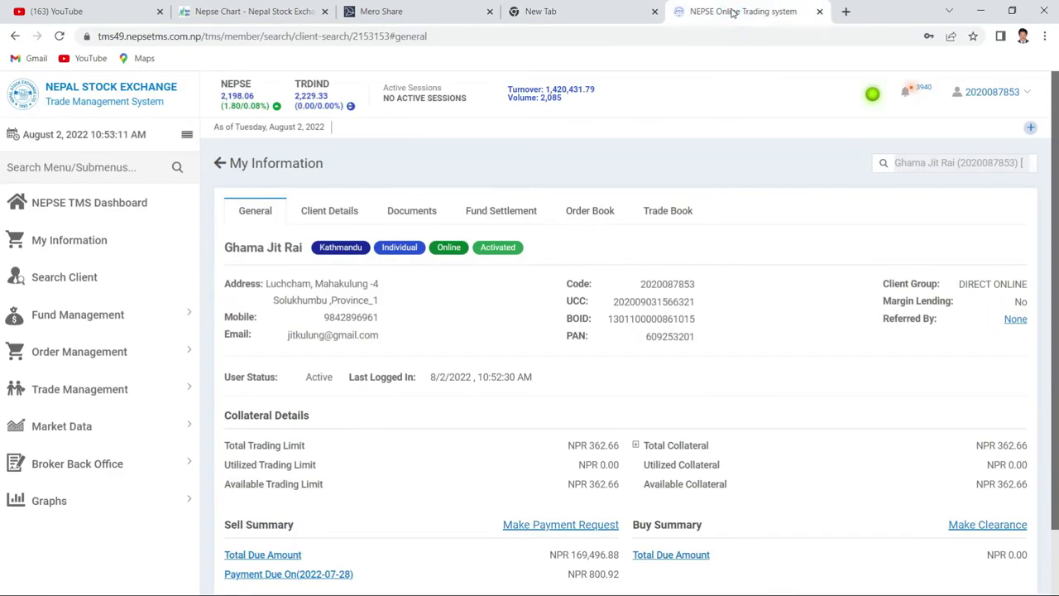
left_click(71, 322)
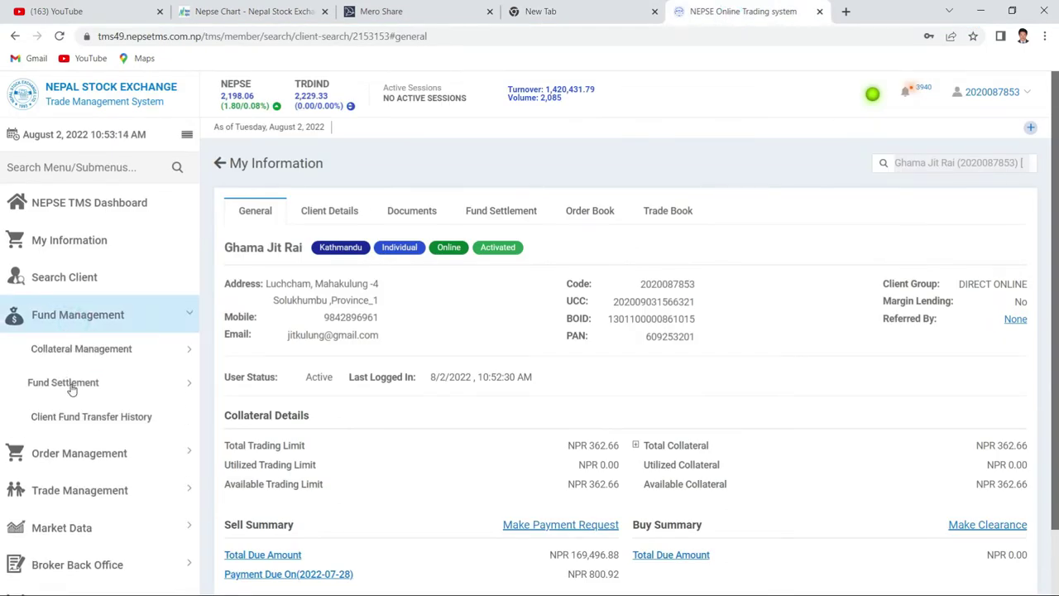
left_click(86, 460)
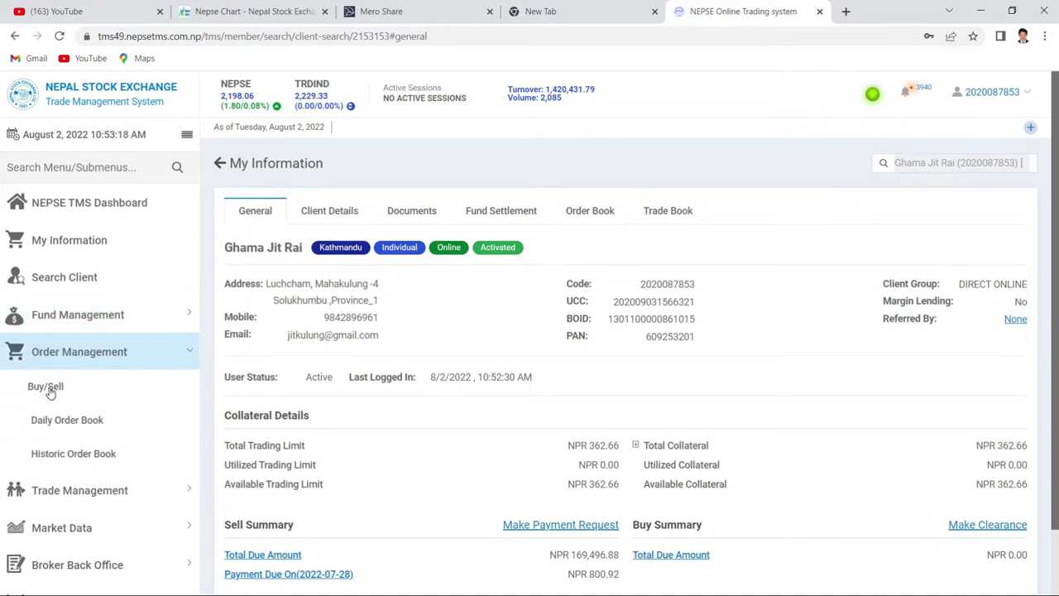
left_click(48, 387)
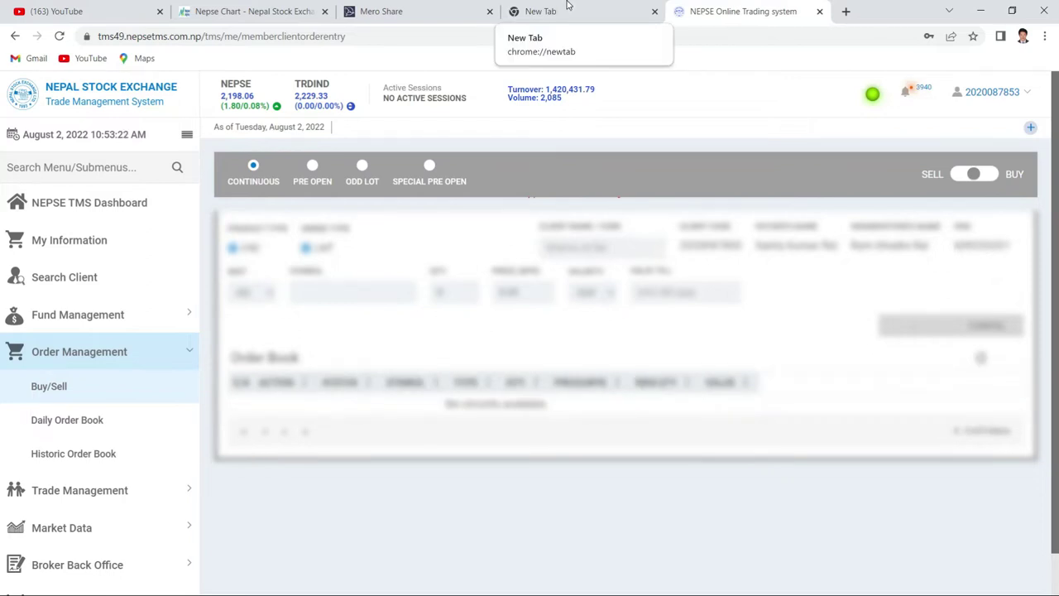
Check the Mero Share login progress, then switch to the NEPSE chart.
left_click(565, 9)
left_click(436, 7)
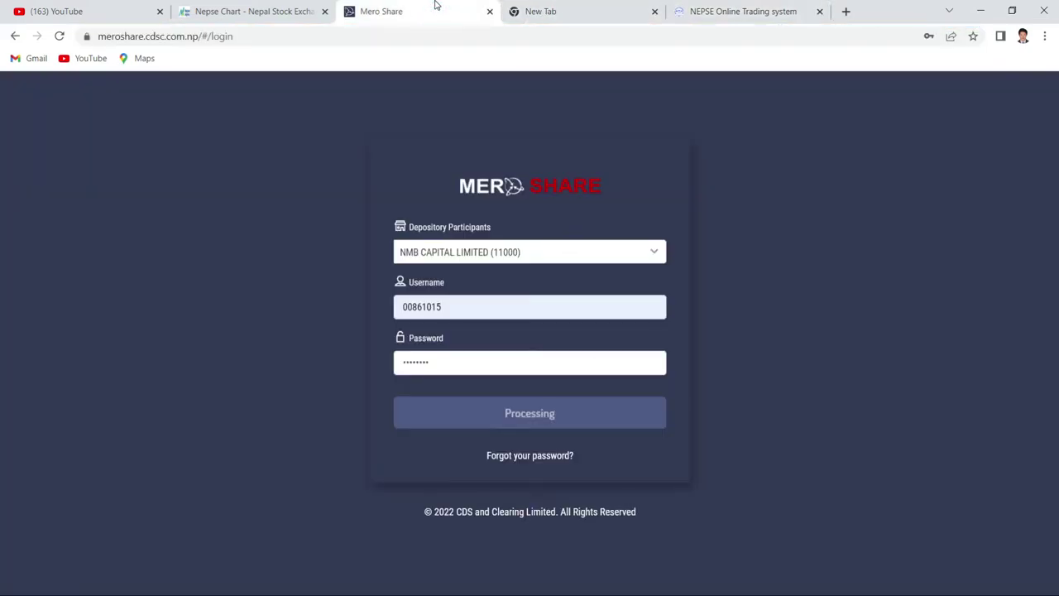
left_click(723, 9)
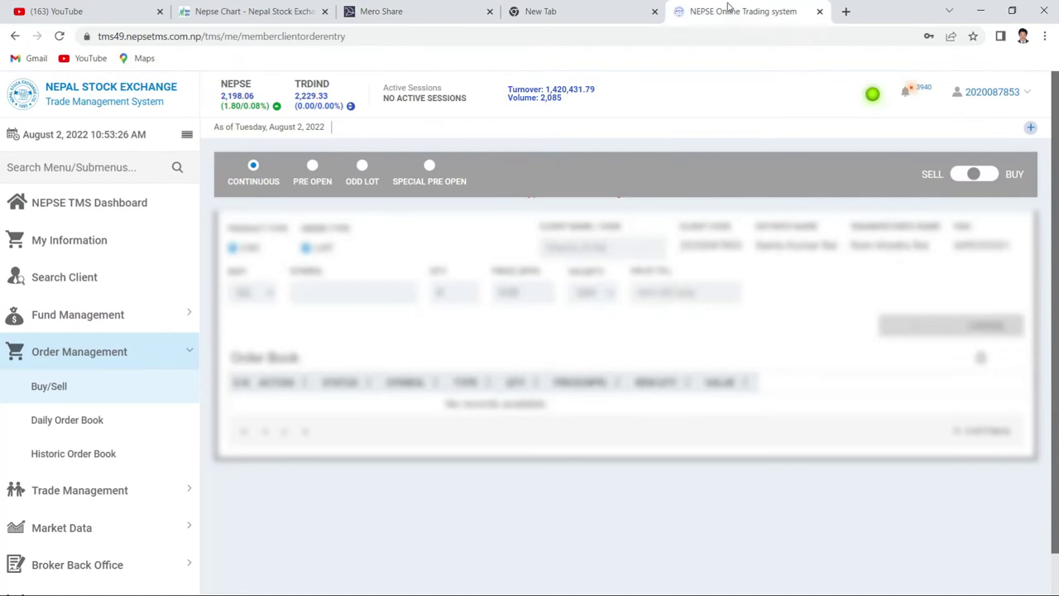
left_click(393, 10)
left_click(286, 11)
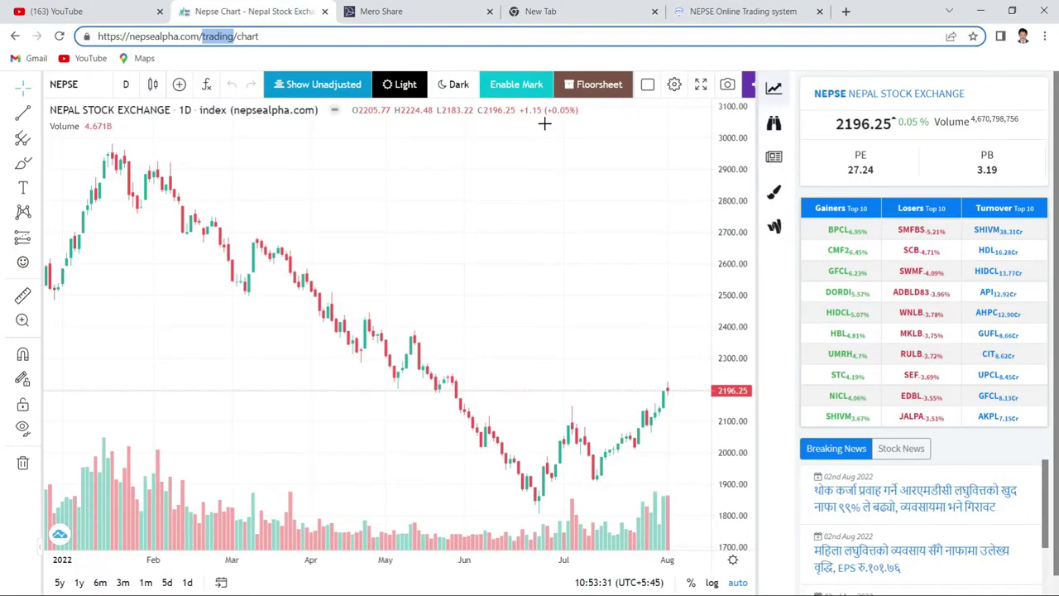
Look over the Nepse Alpha index chart and its display settings without changes, then leave the chart.
left_click(361, 324)
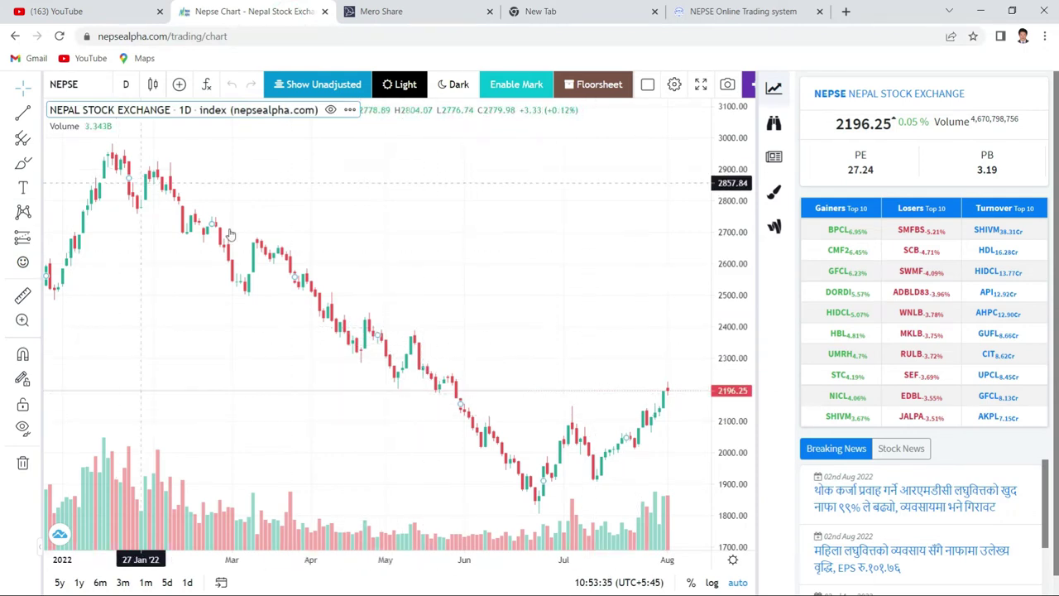
double_click(670, 395)
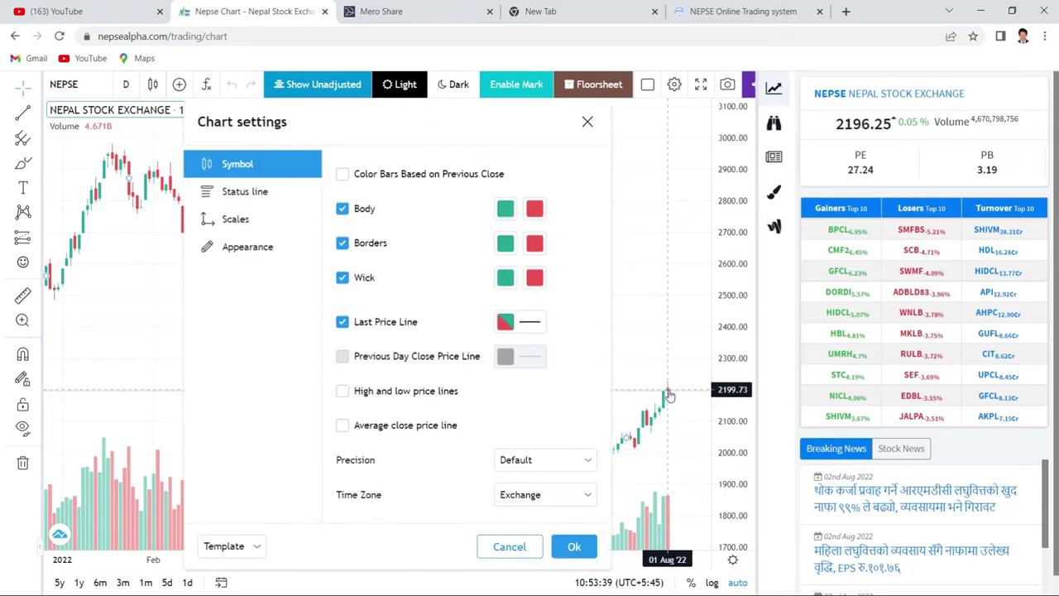
left_click(587, 124)
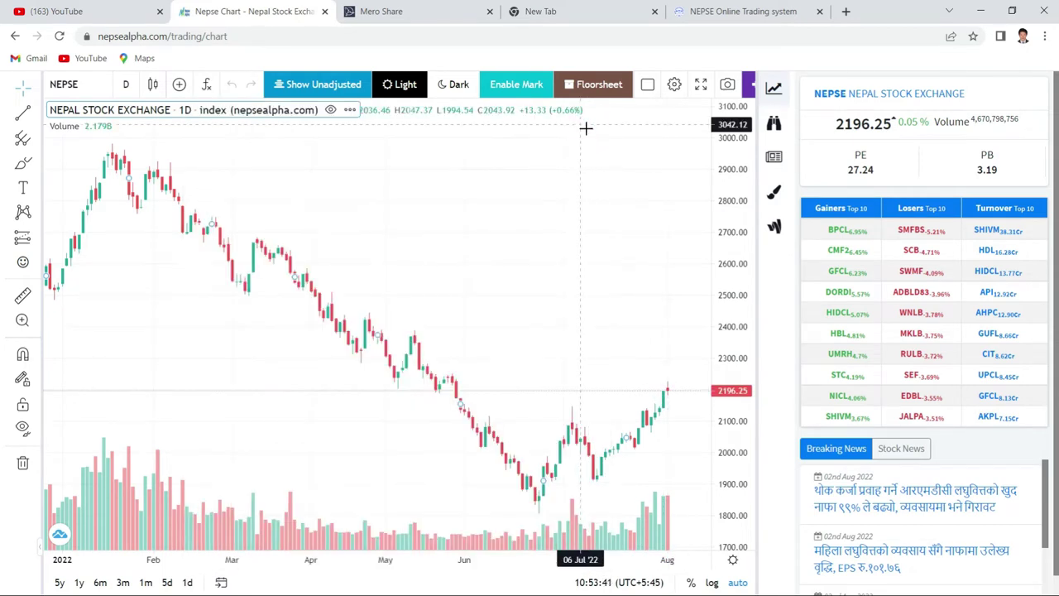
scroll(637, 305, "up", 2)
scroll(637, 305, "up", 3)
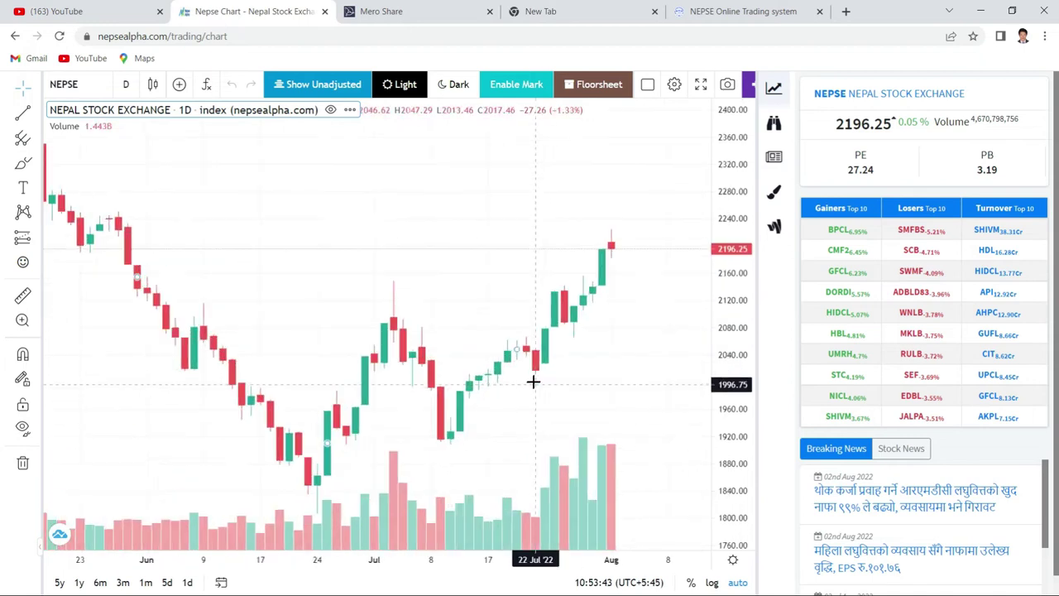
scroll(602, 261, "down", 5)
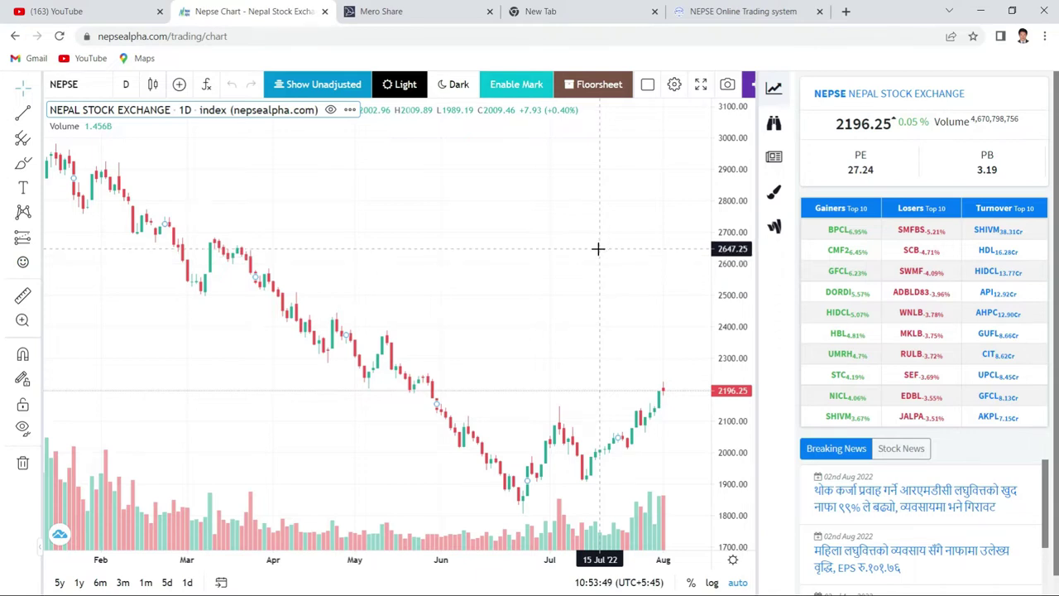
left_click(405, 8)
left_click(575, 10)
Review collateral details and trading limits on My Information, then close the Nepse Alpha chart tab.
left_click(718, 12)
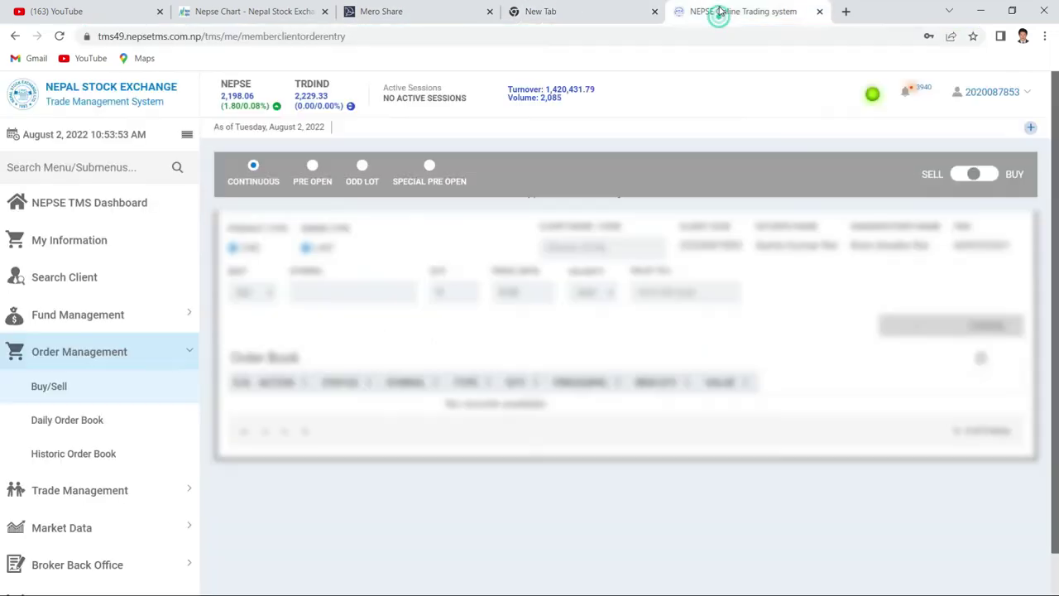
left_click(83, 240)
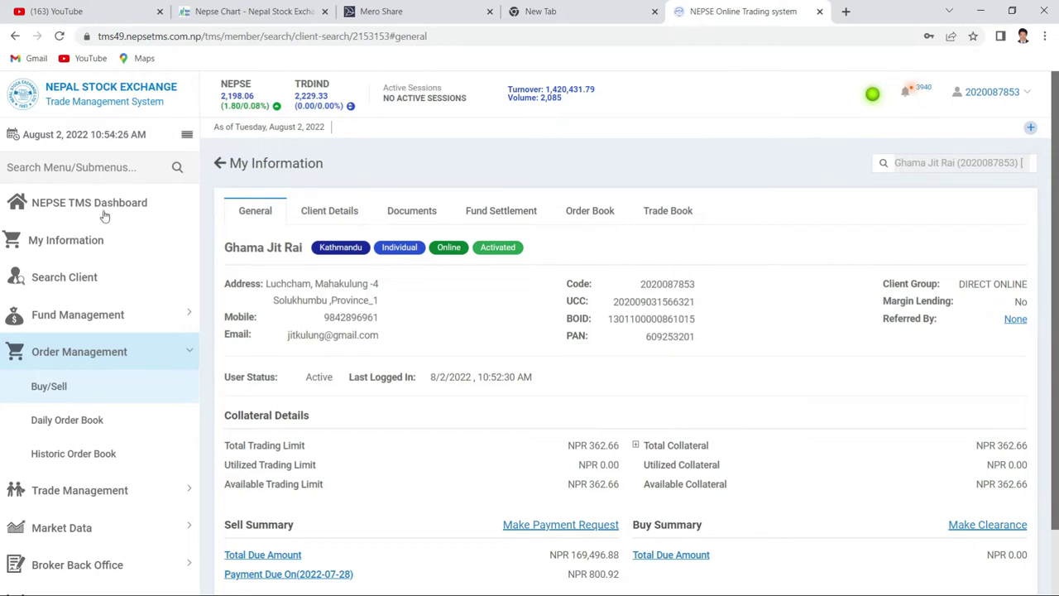
left_click(554, 11)
left_click(432, 11)
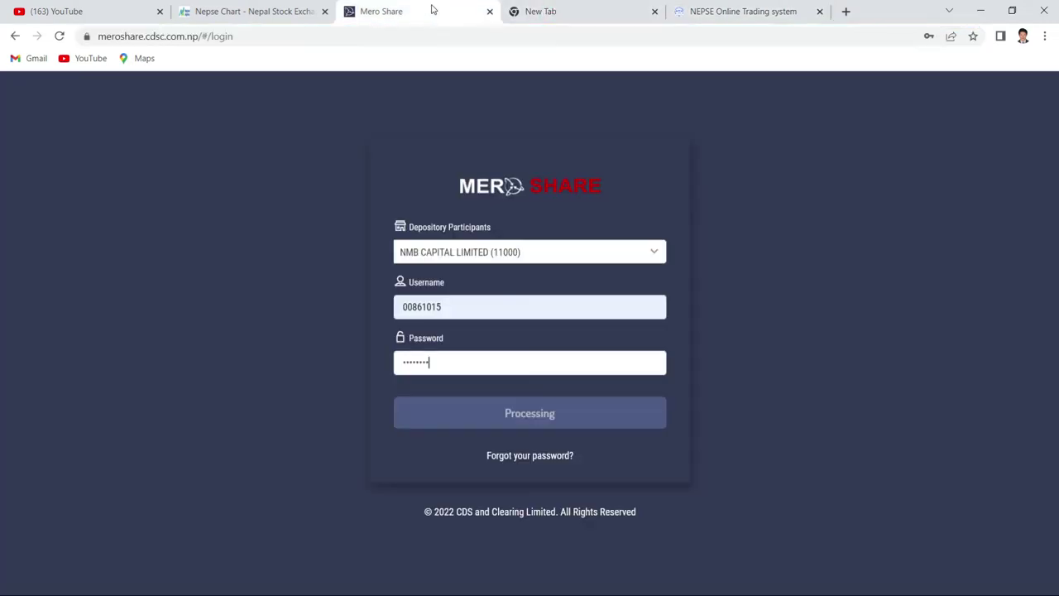
left_click(305, 12)
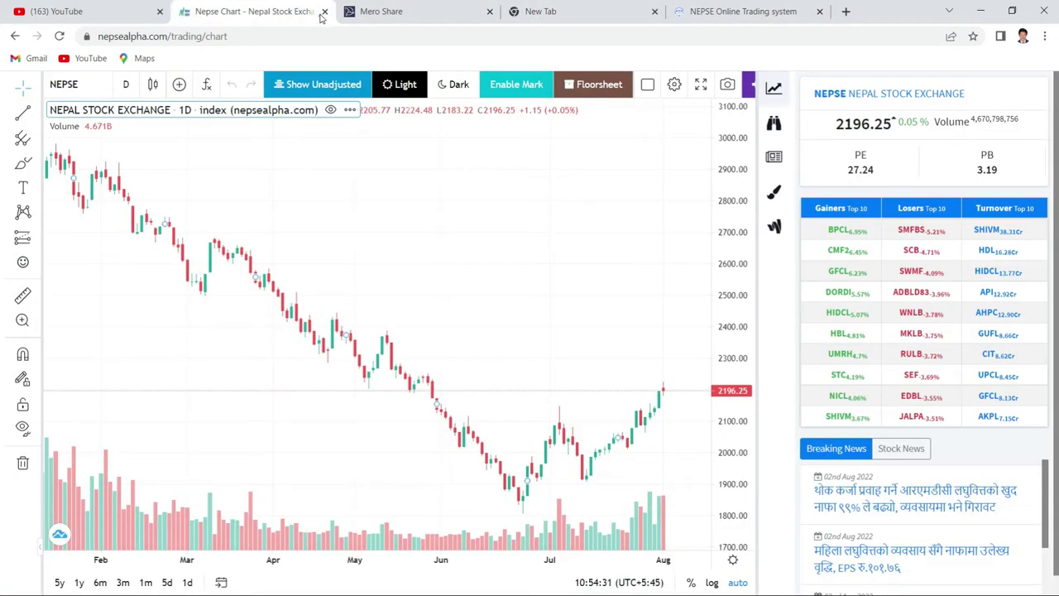
left_click(324, 11)
Back in NEPSE TMS, expand Fund Management and then Collateral Management in the sidebar.
left_click(529, 11)
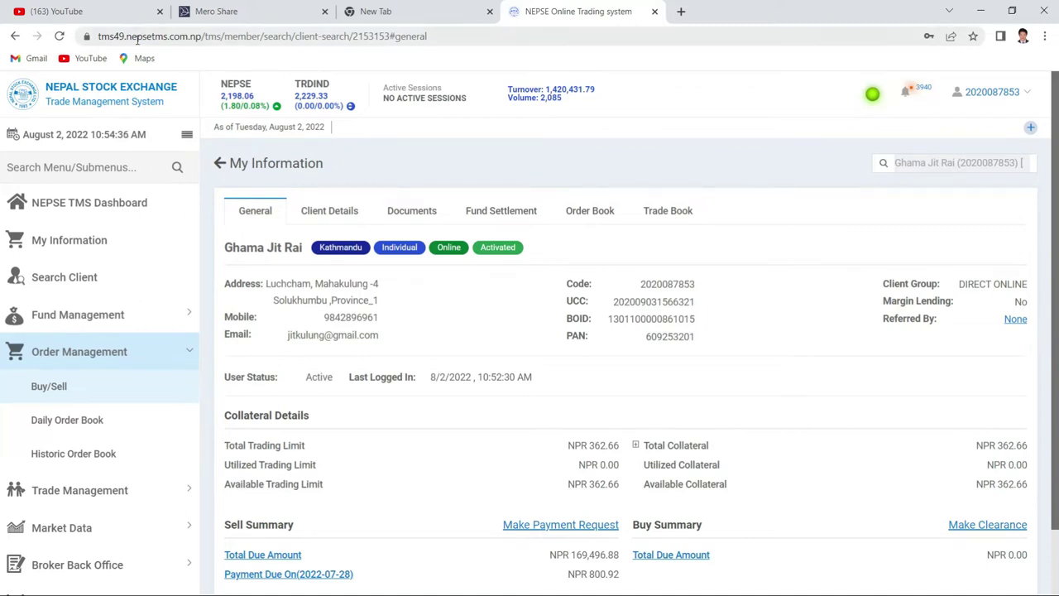
double_click(101, 318)
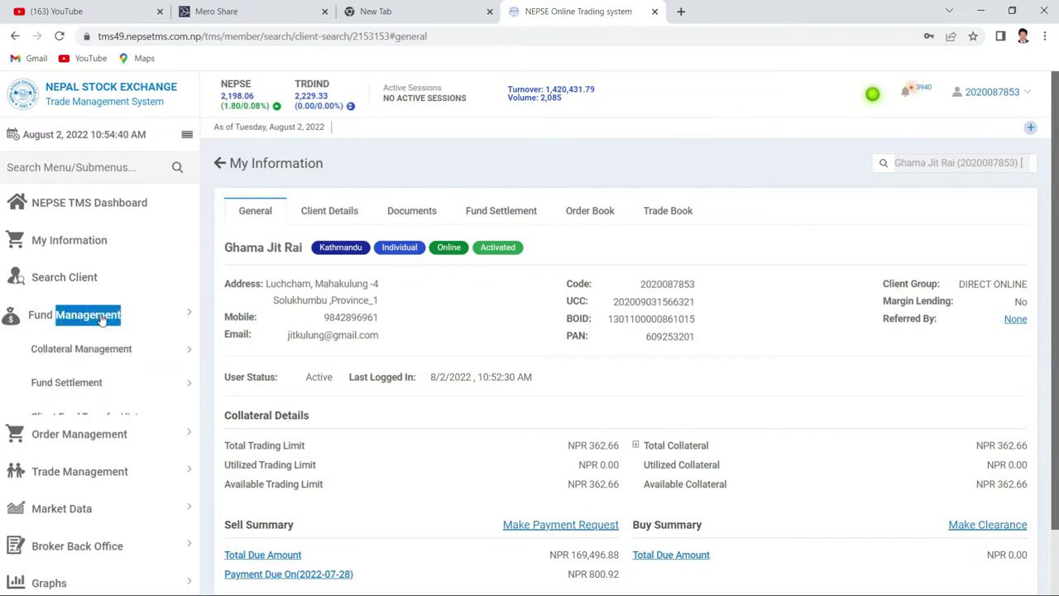
left_click(101, 319)
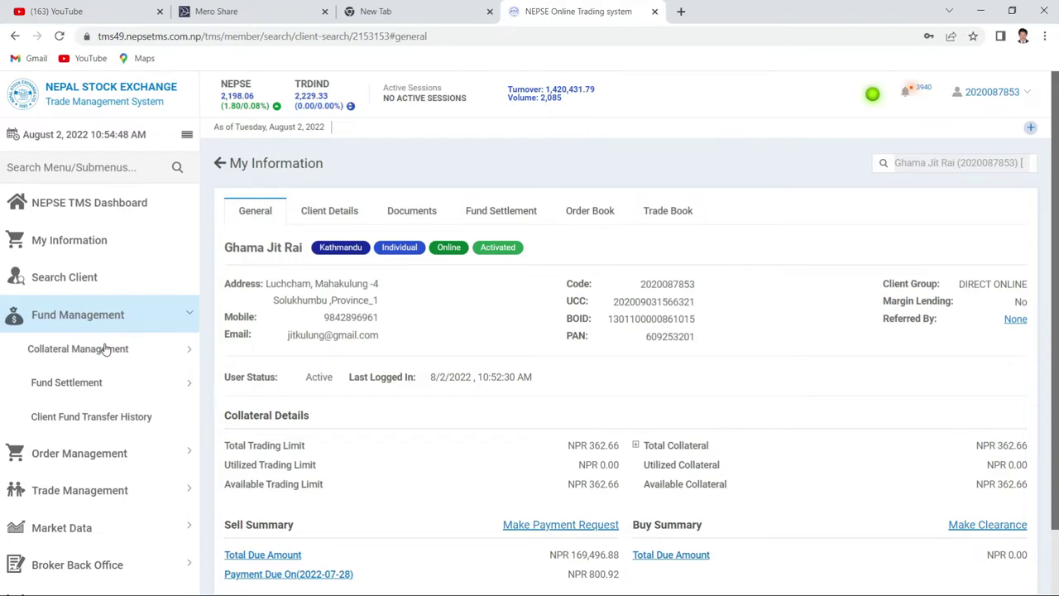
left_click(101, 351)
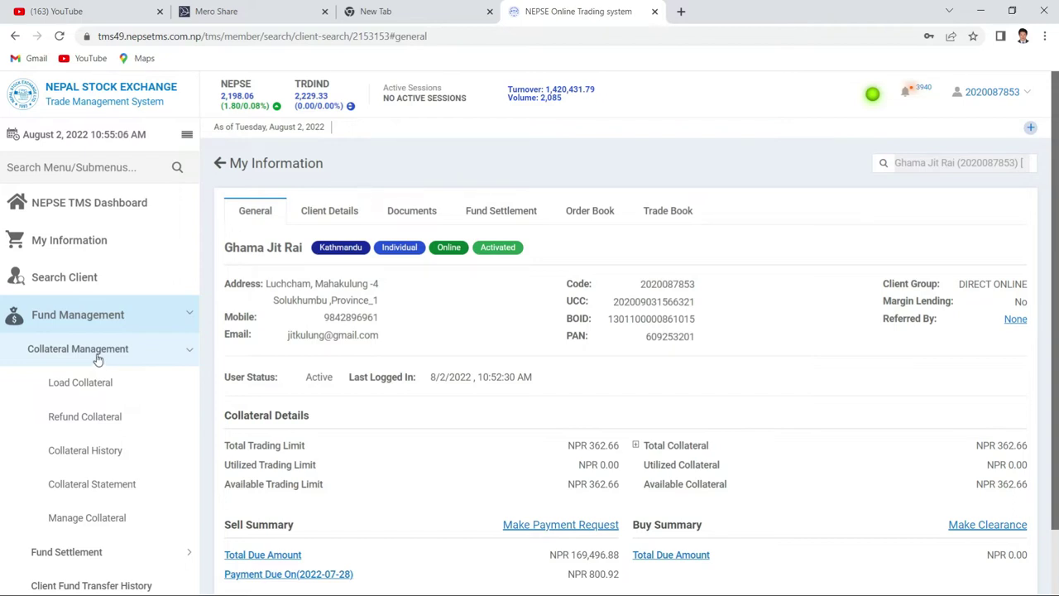
left_click(91, 387)
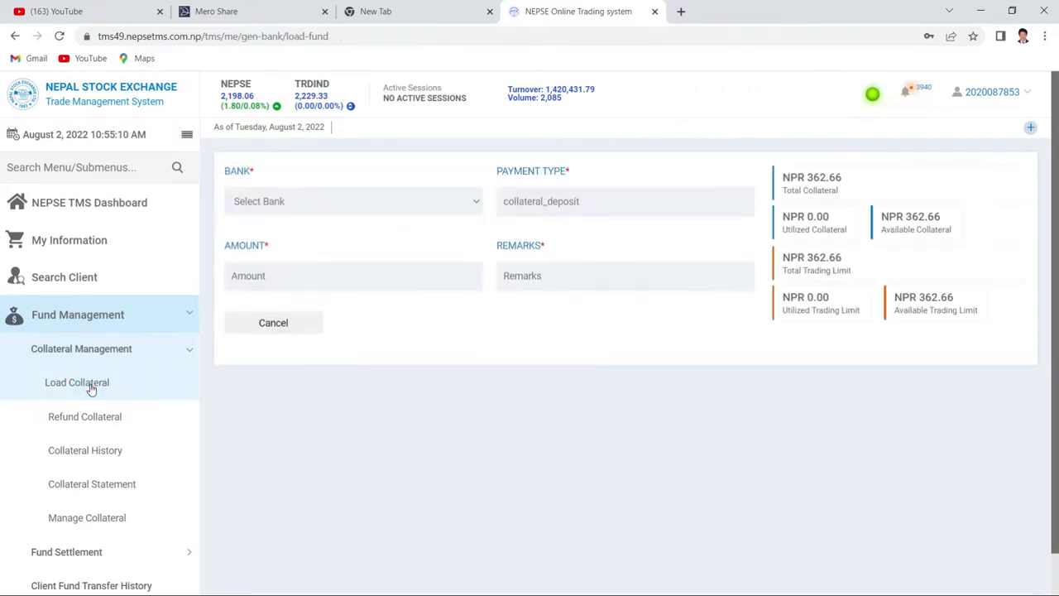
left_click(267, 203)
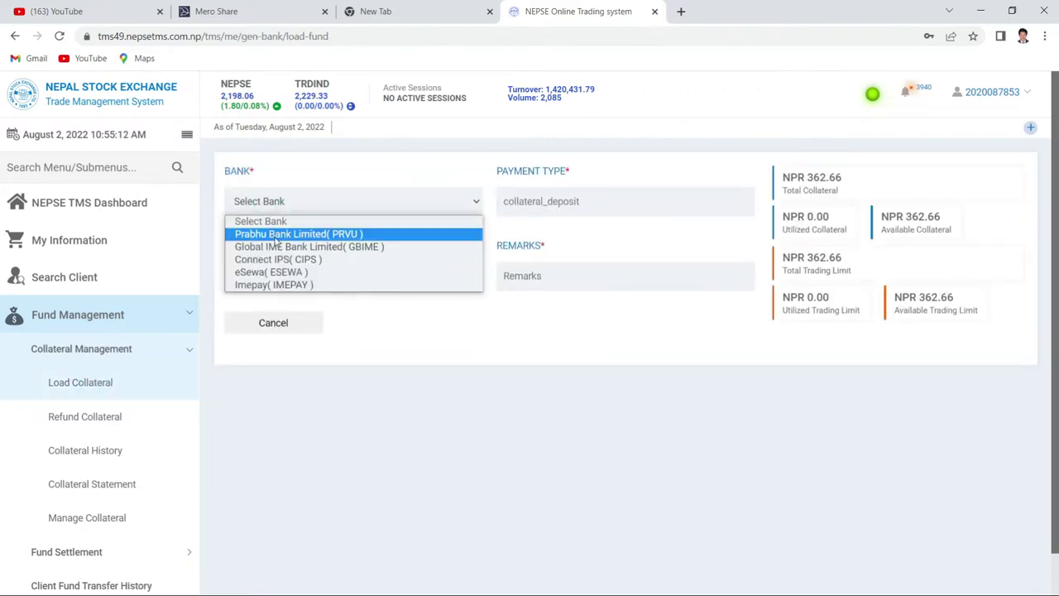
left_click(124, 239)
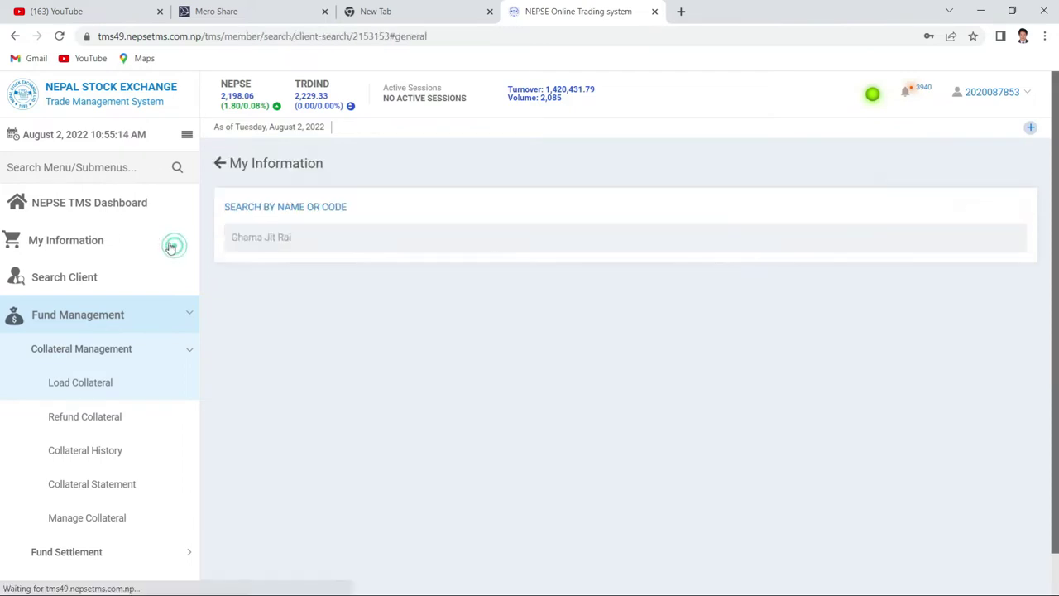
left_click(182, 37)
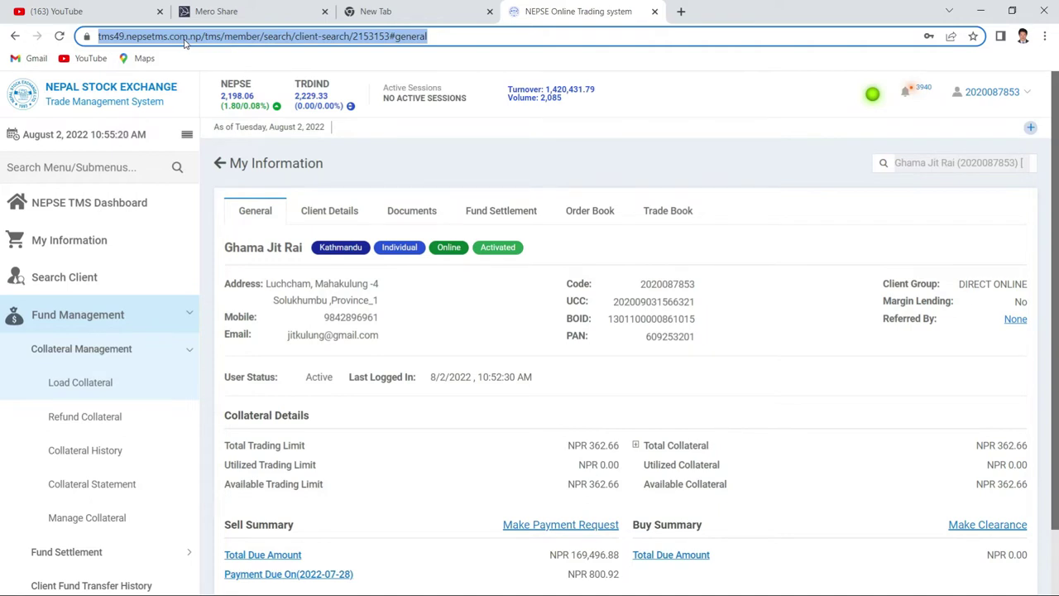
key("Return")
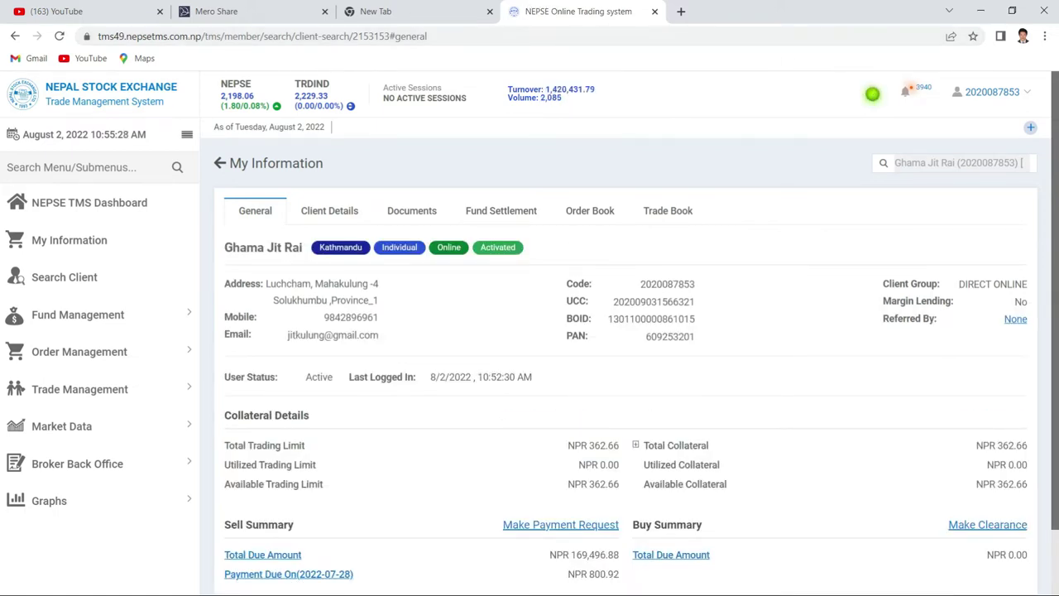
Restore and re-maximize Chrome, then expand Fund Management and its Collateral Management entries.
left_click(1011, 11)
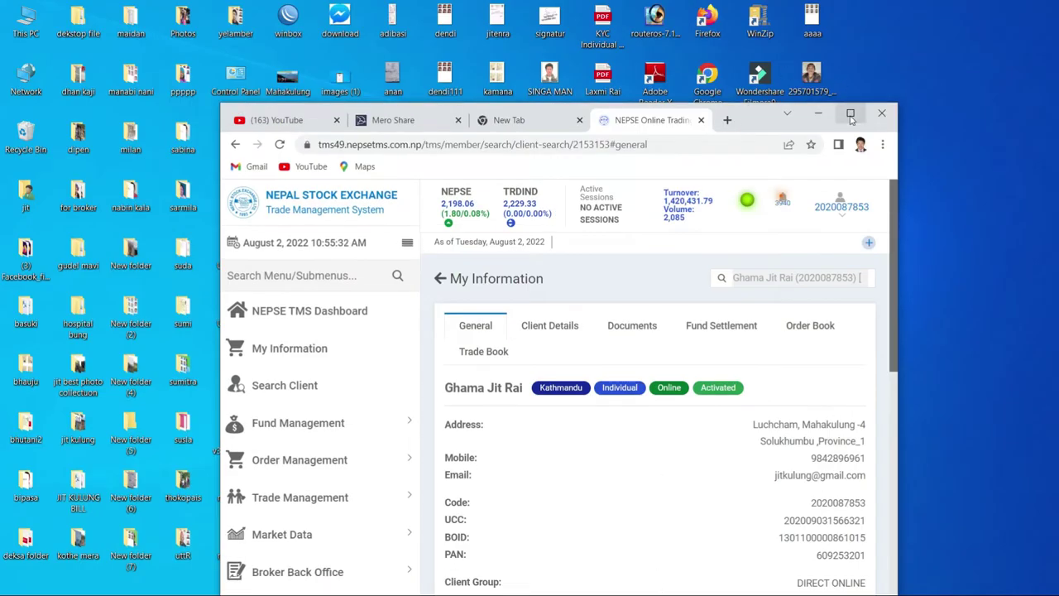
left_click(850, 113)
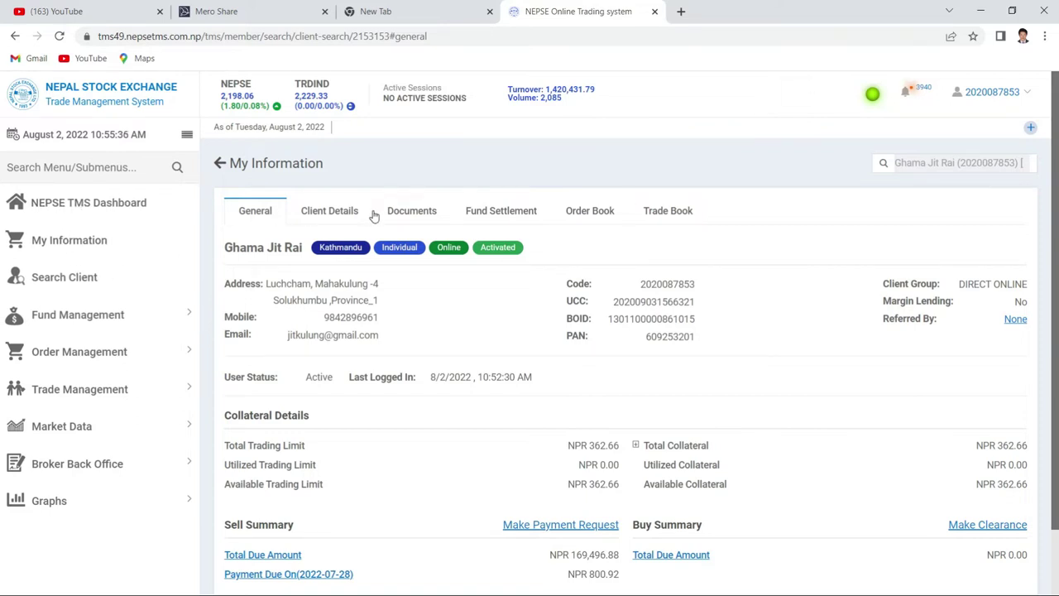
left_click(77, 318)
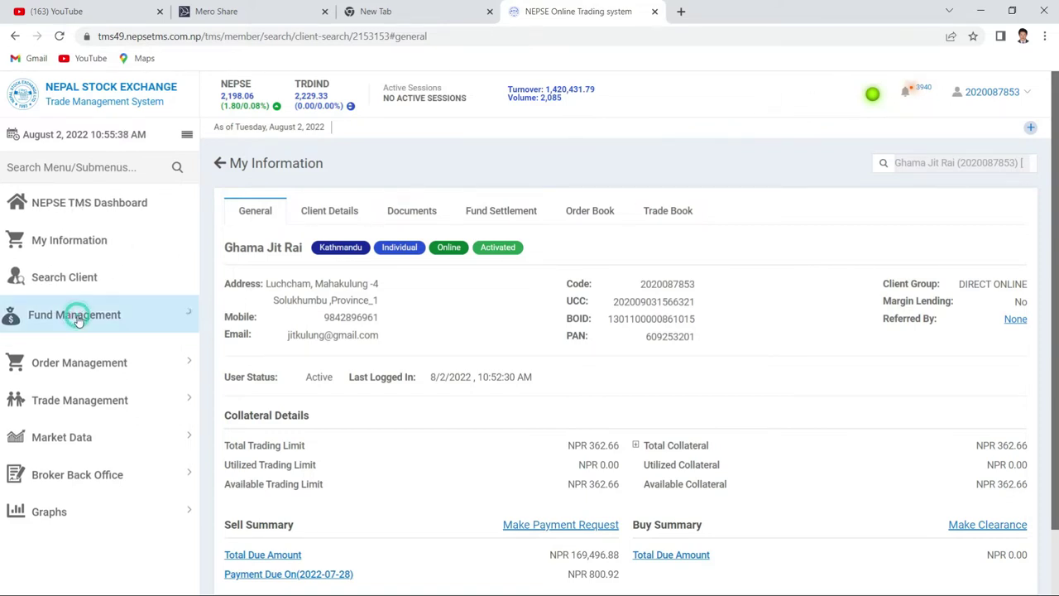
left_click(110, 313)
left_click(108, 312)
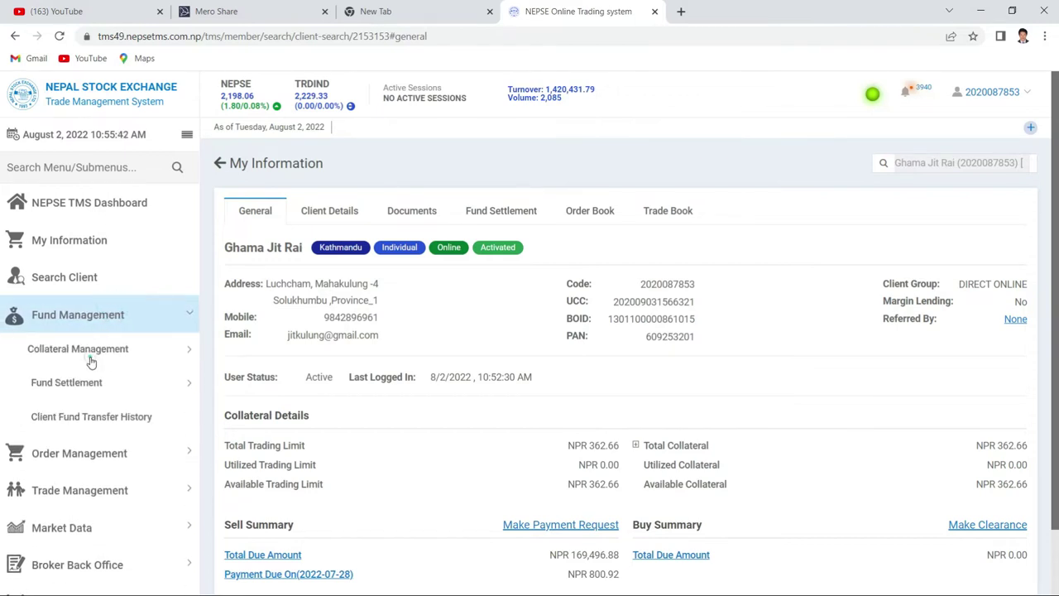
left_click(91, 359)
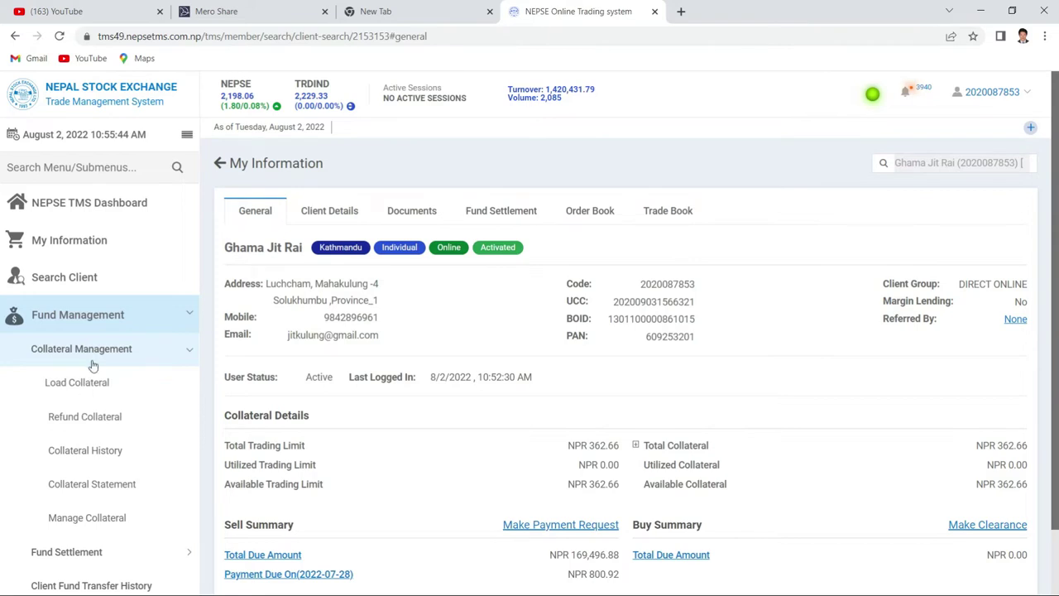
Open Load Collateral and inspect its Bank, Amount, collateral_deposit Payment Type and Remarks fields.
left_click(76, 382)
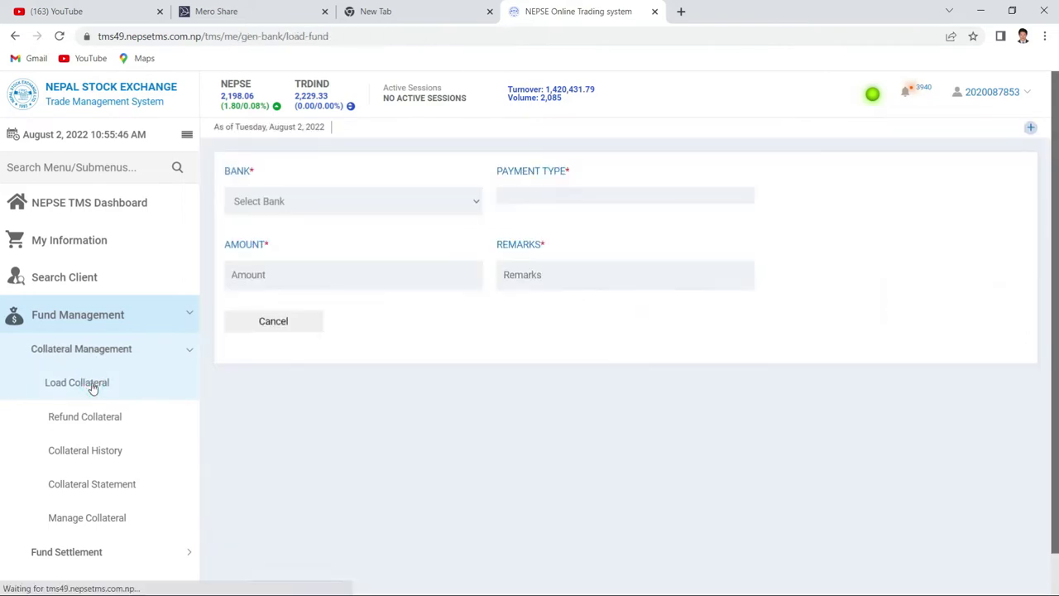
left_click(289, 202)
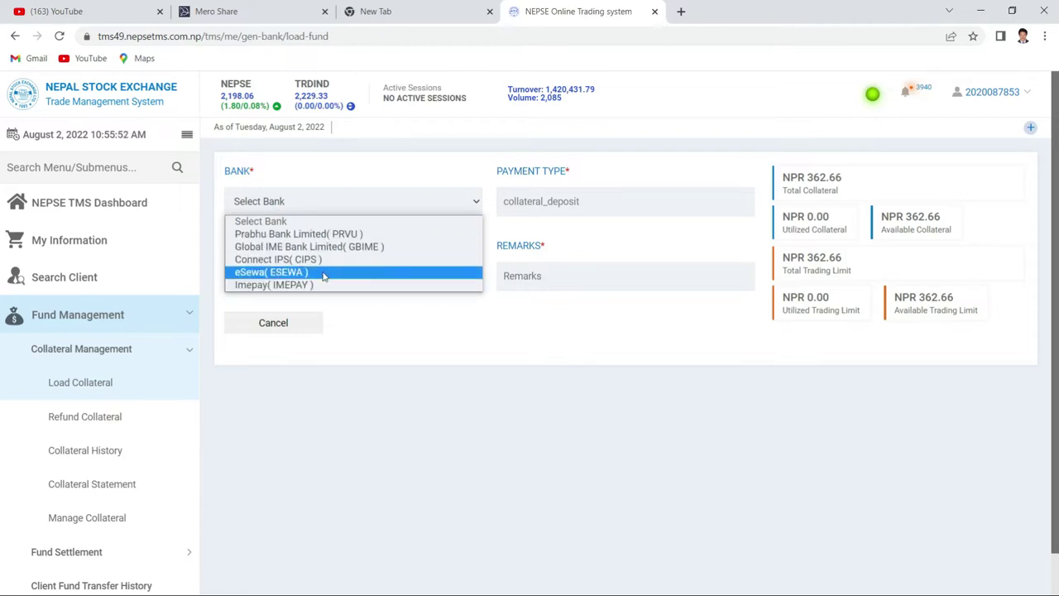
left_click(390, 169)
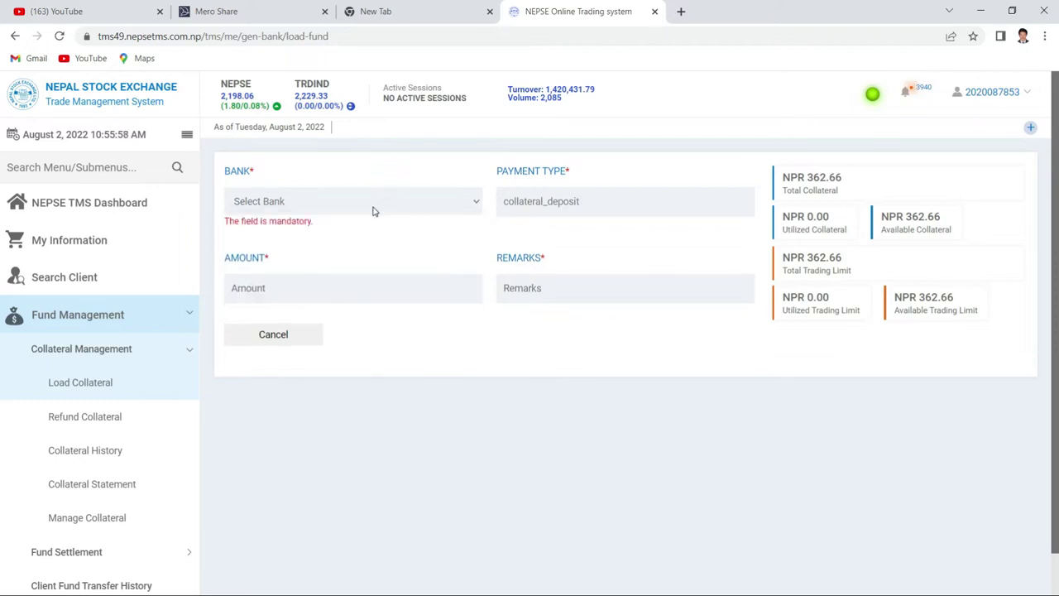
left_click(294, 284)
double_click(560, 201)
left_click(553, 279)
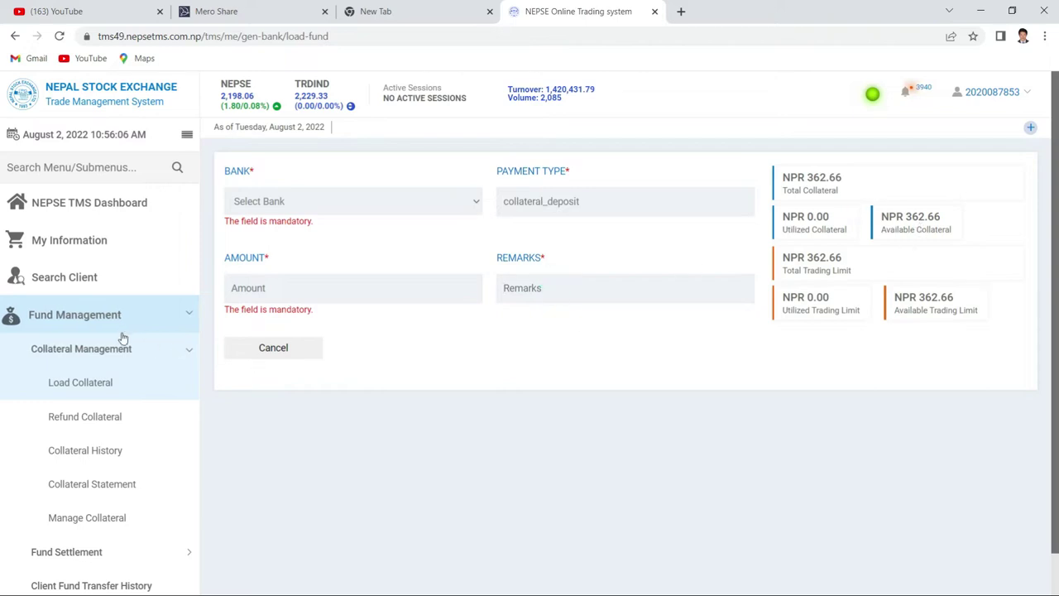
left_click(81, 354)
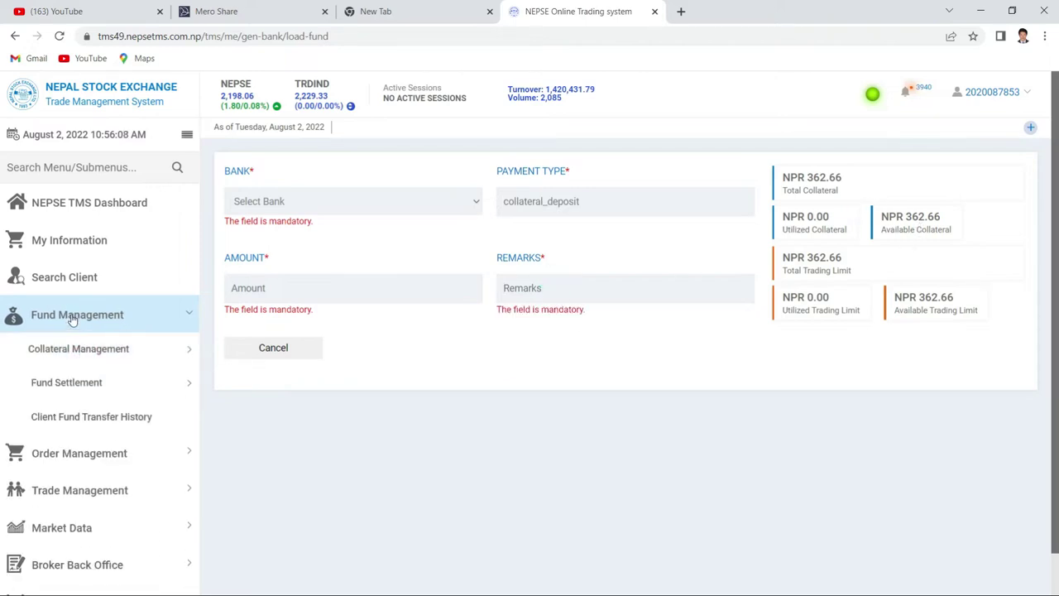
Reopen the Load Collateral form, then go to the Buy/Sell order entry page.
left_click(72, 319)
left_click(80, 353)
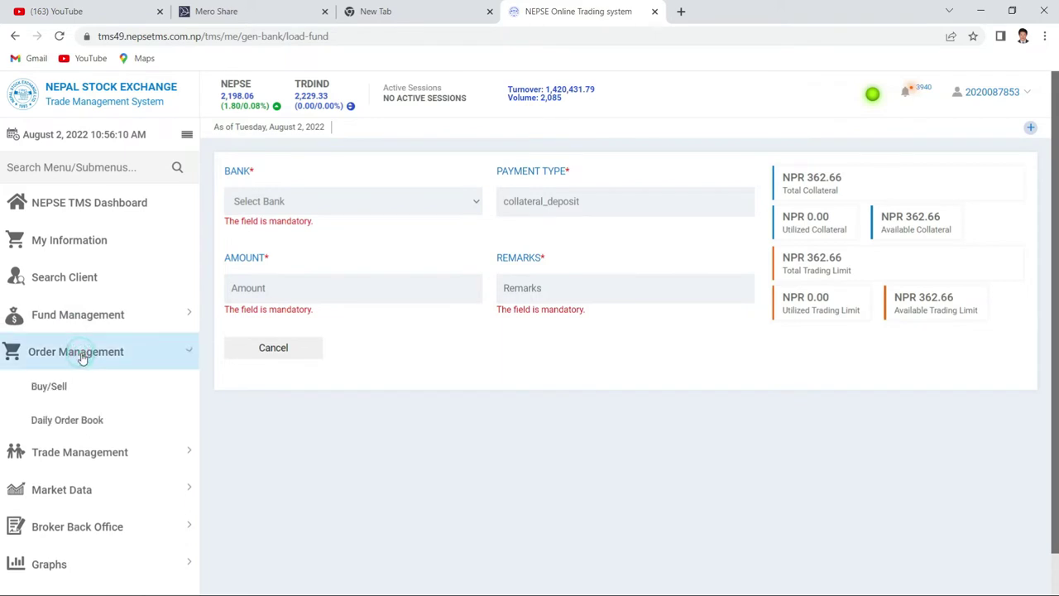
left_click(54, 317)
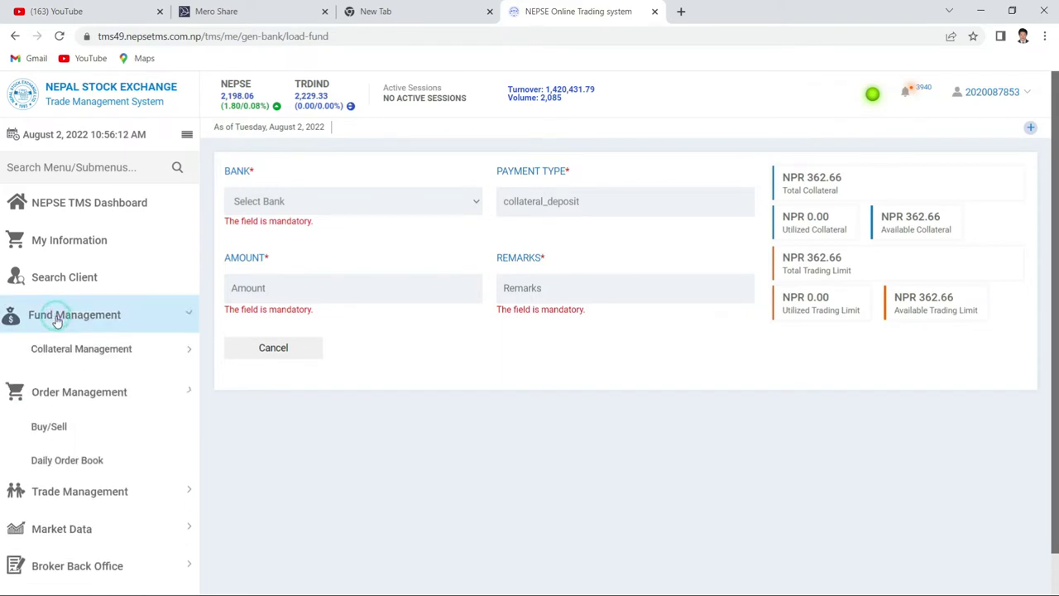
left_click(83, 354)
double_click(88, 386)
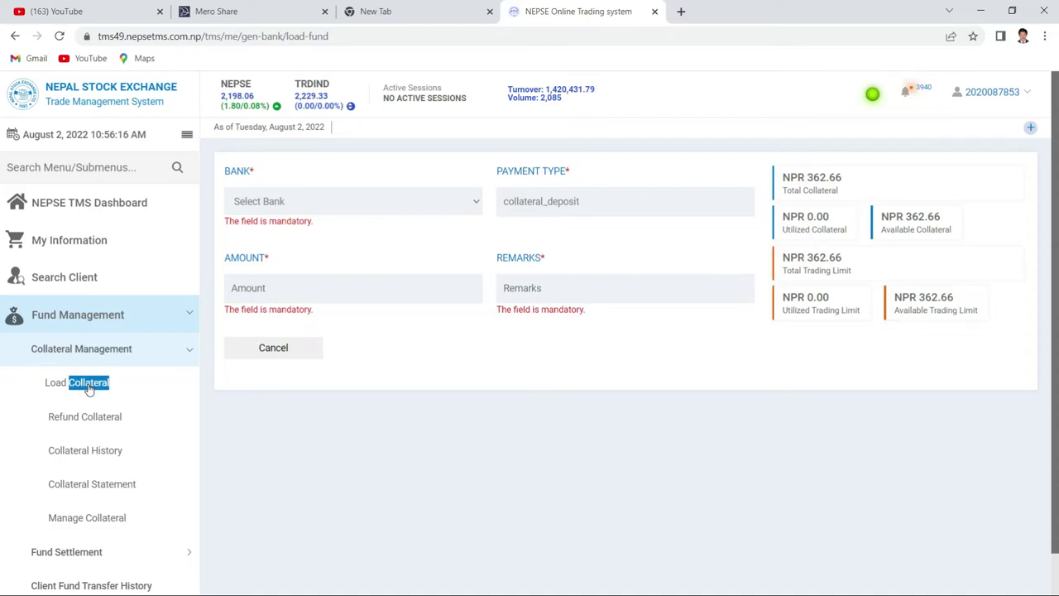
left_click(71, 319)
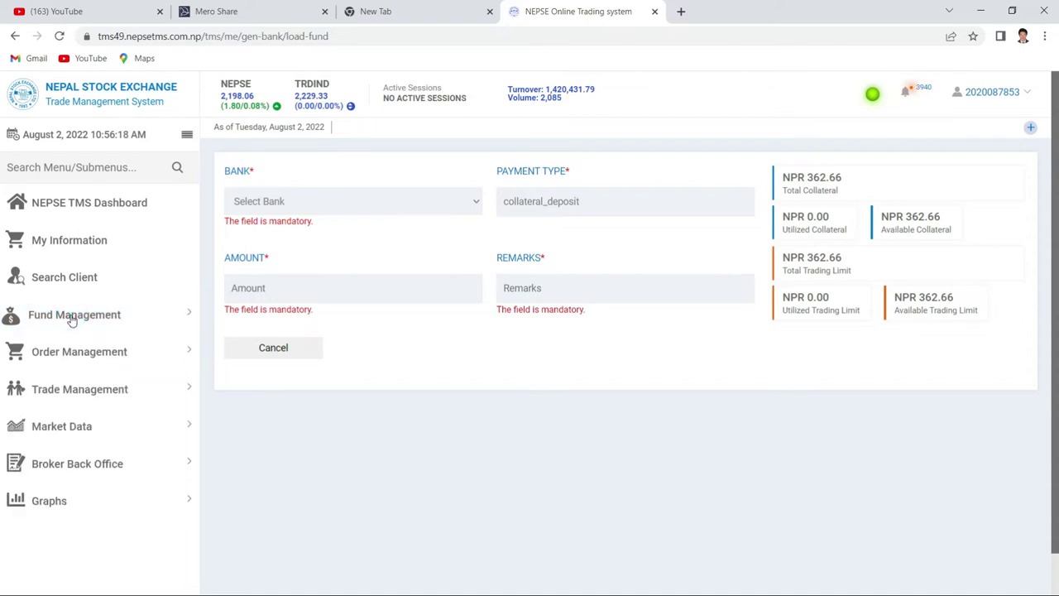
left_click(78, 363)
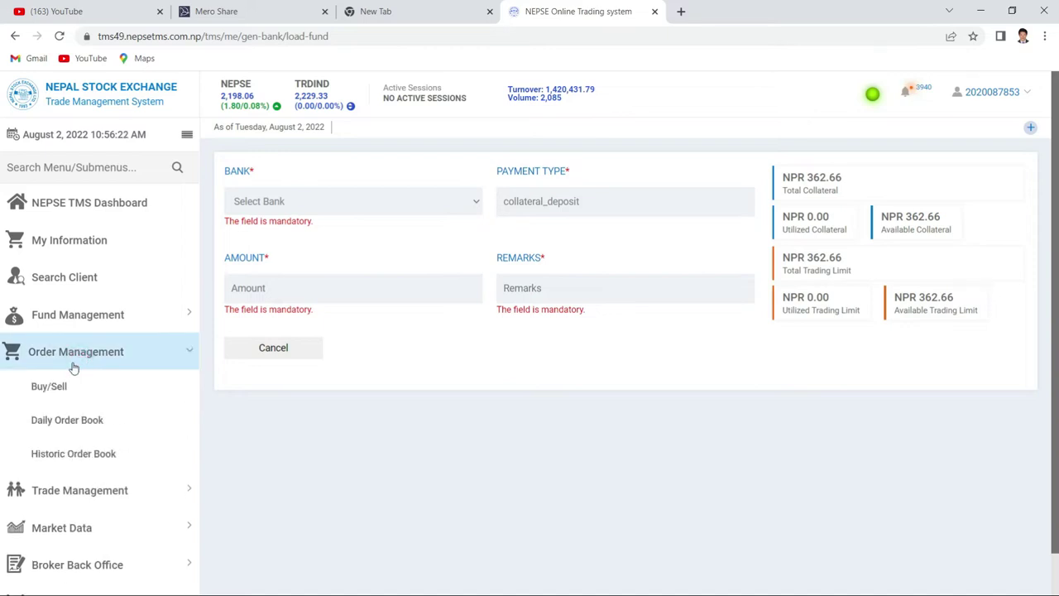
left_click(50, 389)
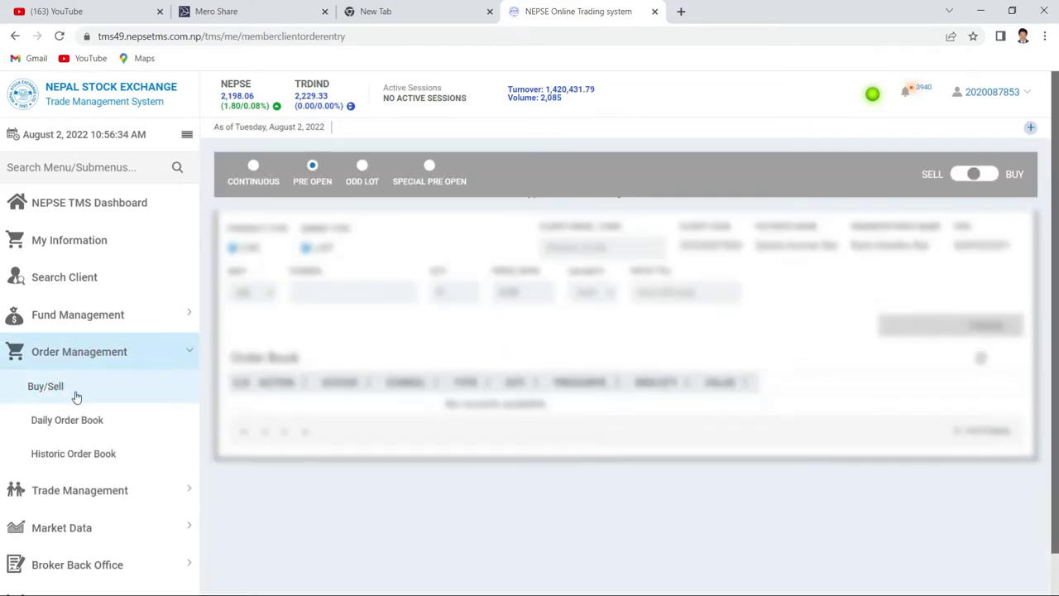
Check Fund Settlement's Buy Information showing no payments due, then return to Mero Share.
left_click(59, 316)
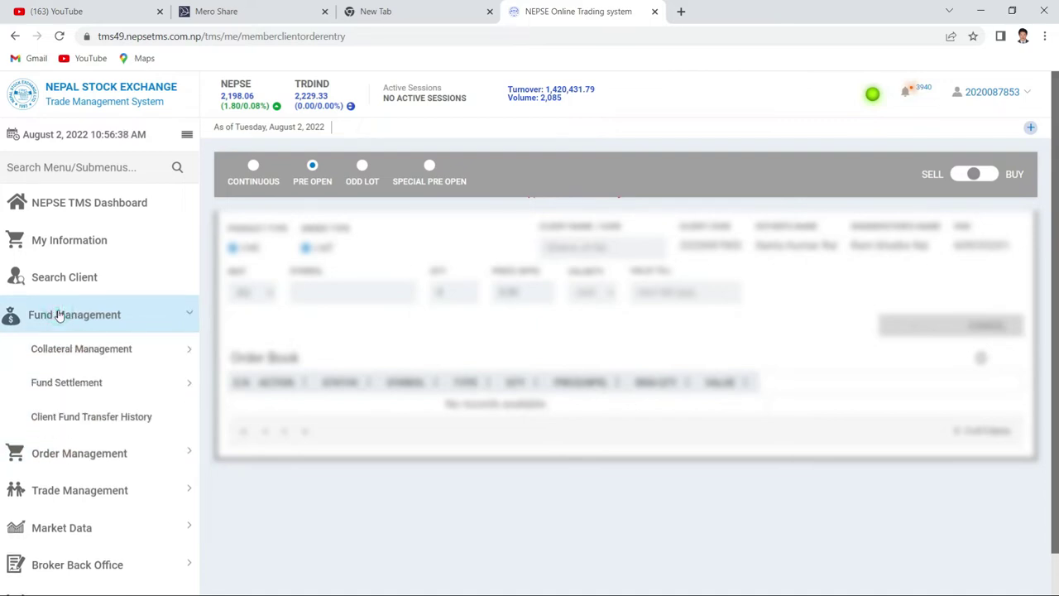
left_click(93, 389)
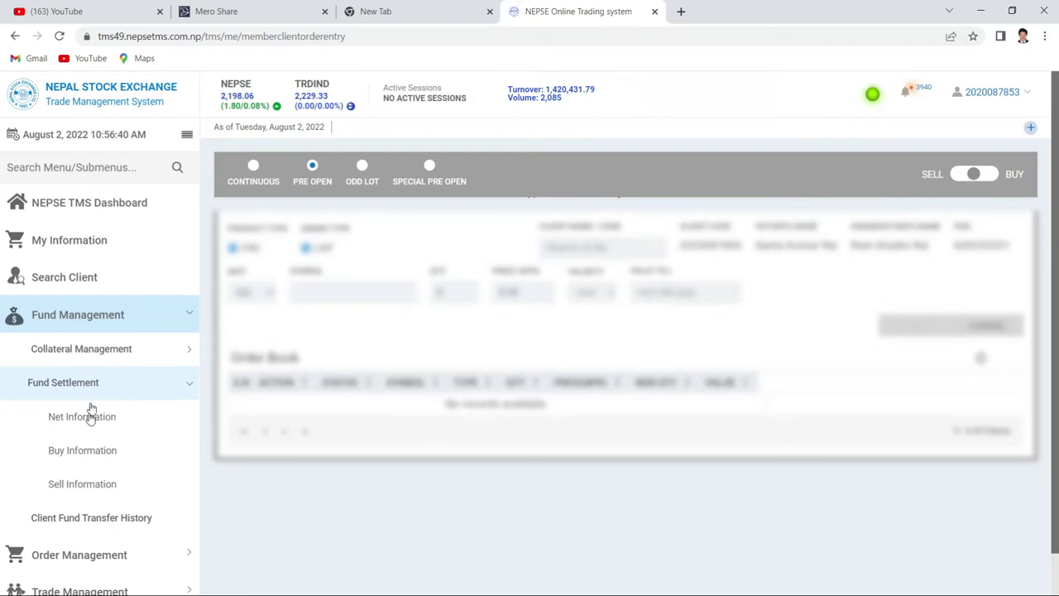
left_click(85, 450)
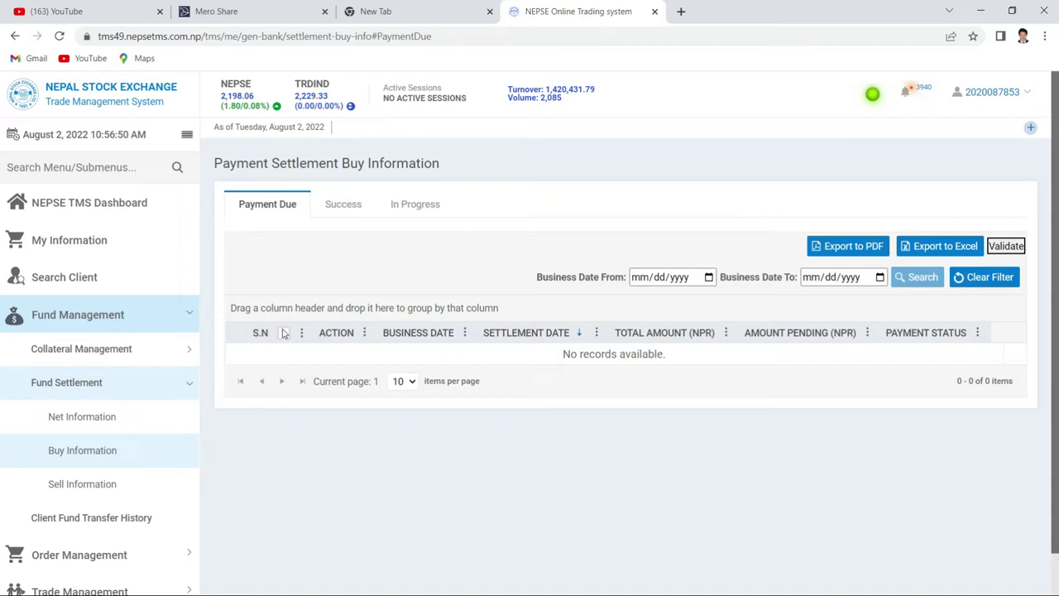
left_click(215, 11)
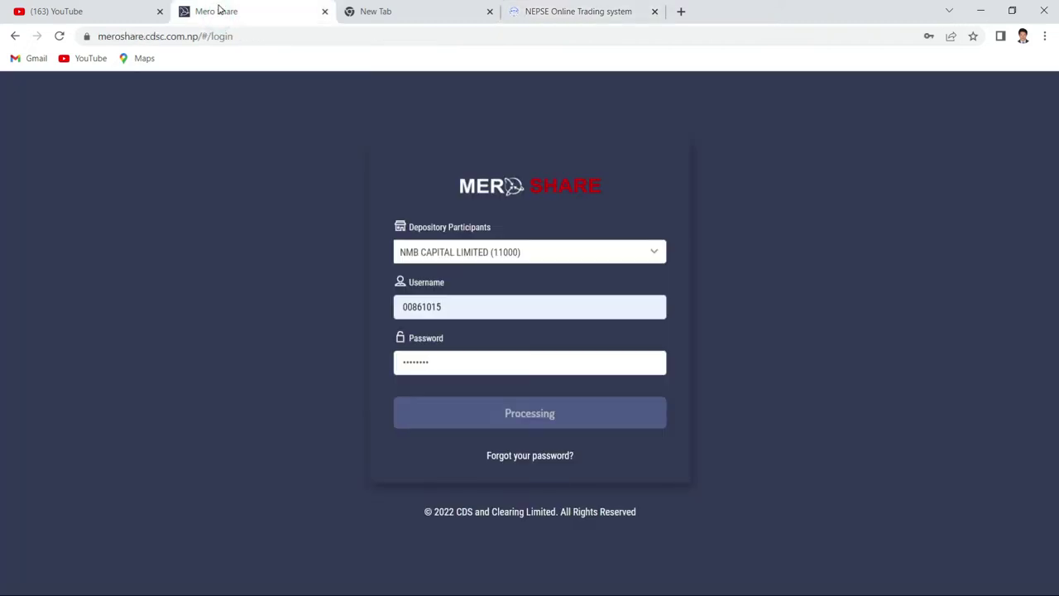
Cycle through the Mero Share, NEPSE and new tabs, then minimize this Chrome window.
left_click(404, 14)
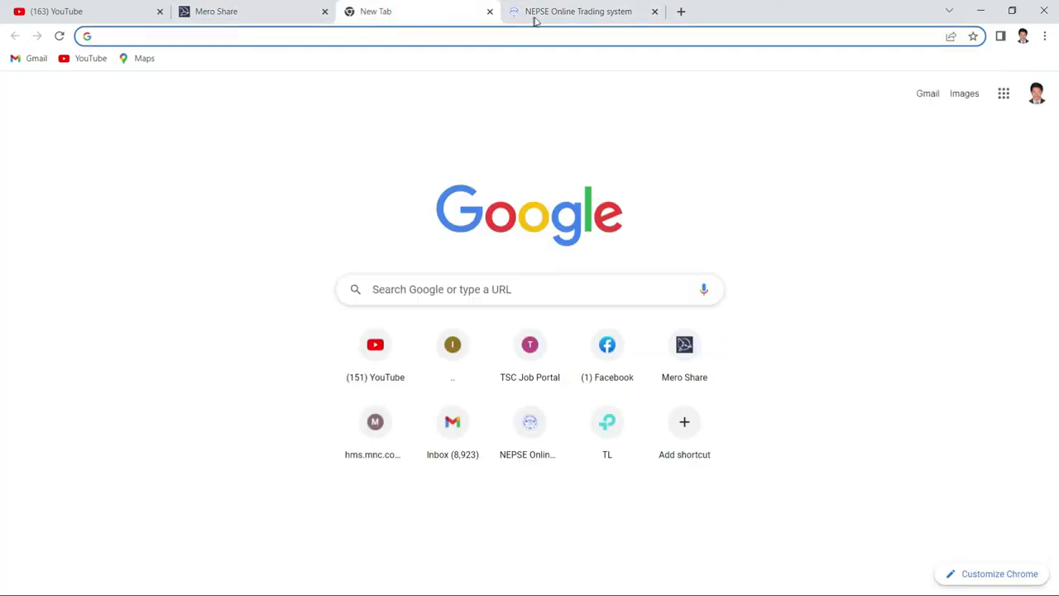
left_click(535, 17)
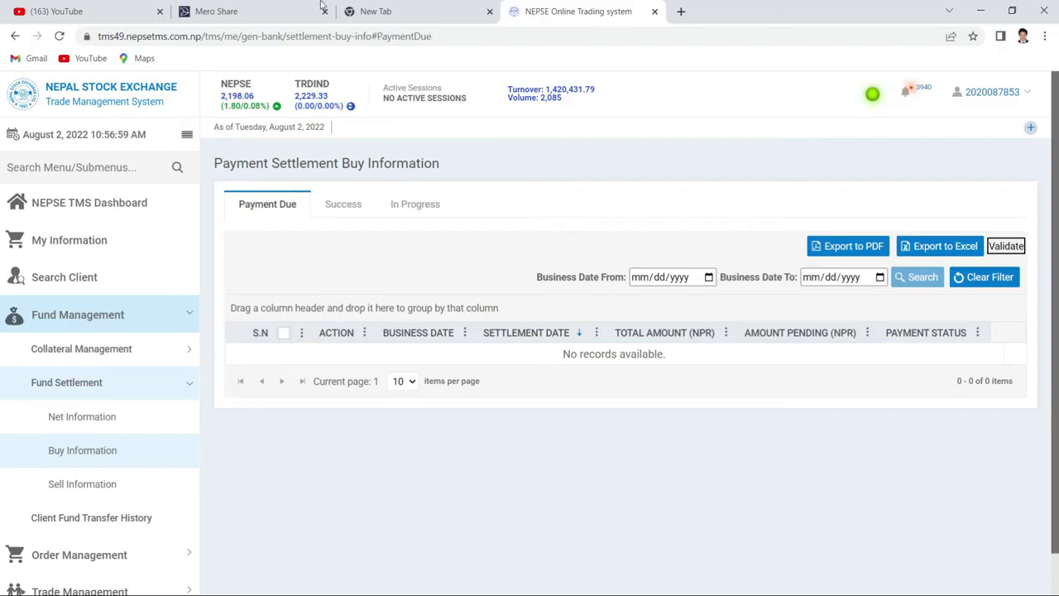
left_click(275, 12)
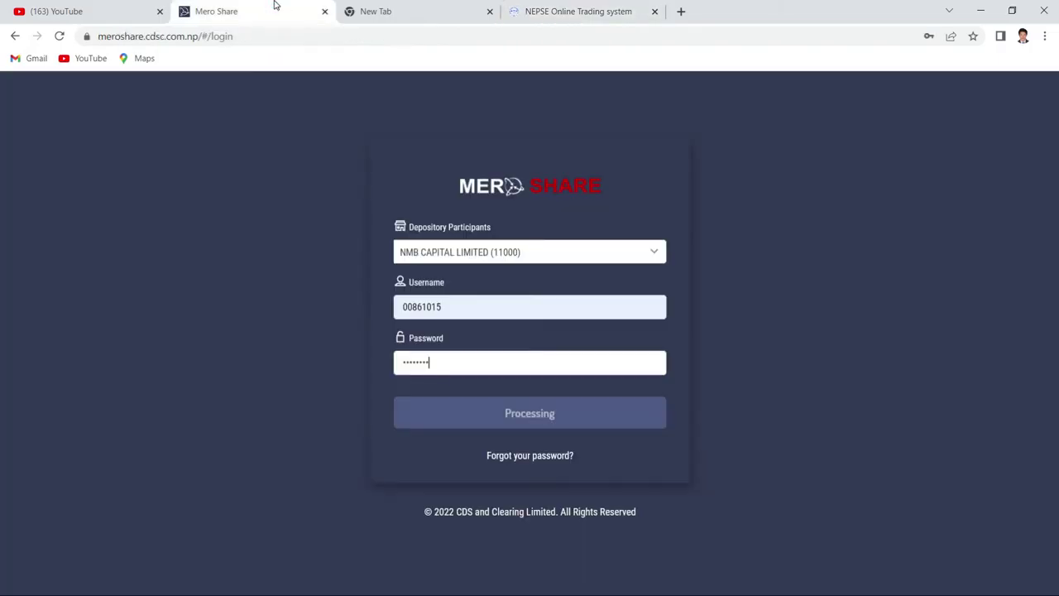
left_click(416, 11)
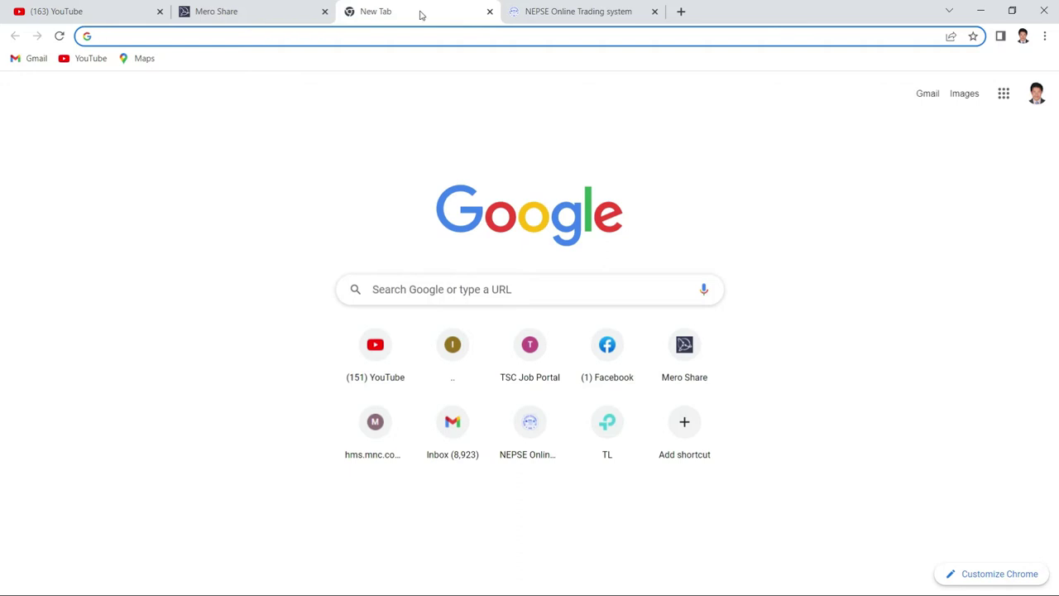
left_click(978, 6)
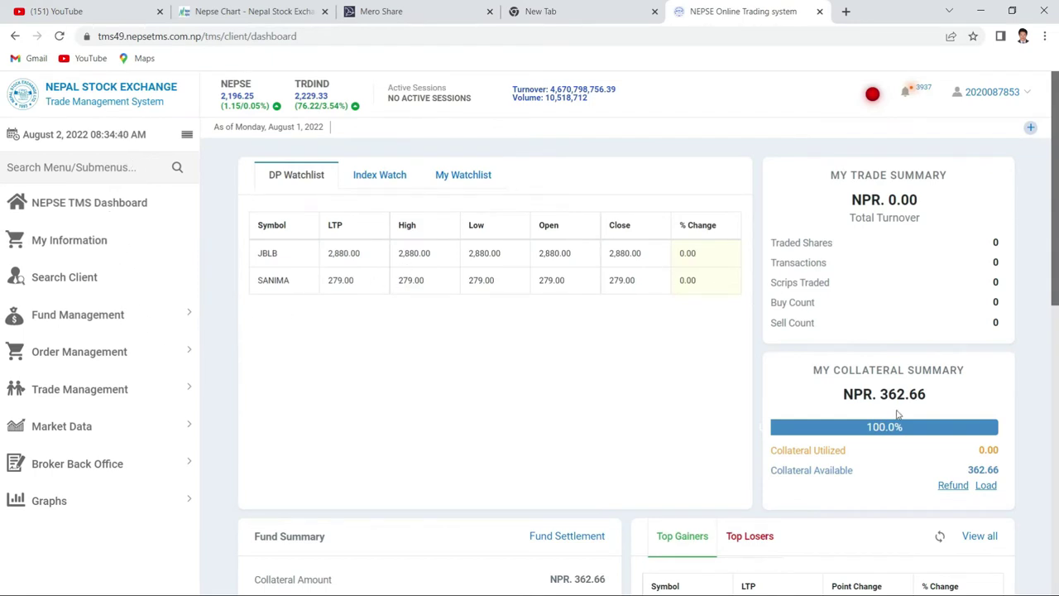
Expand Fund Management to view My Information: NPR 58,000.93 collateral and NPR 20,240.93 trading limit.
mouse_move(852, 420)
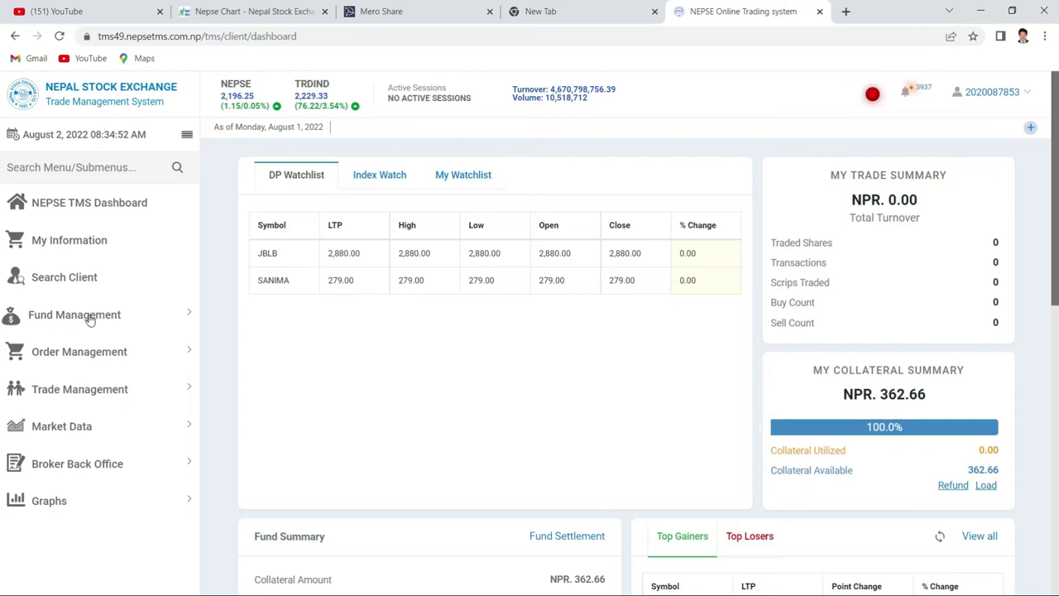
left_click(90, 316)
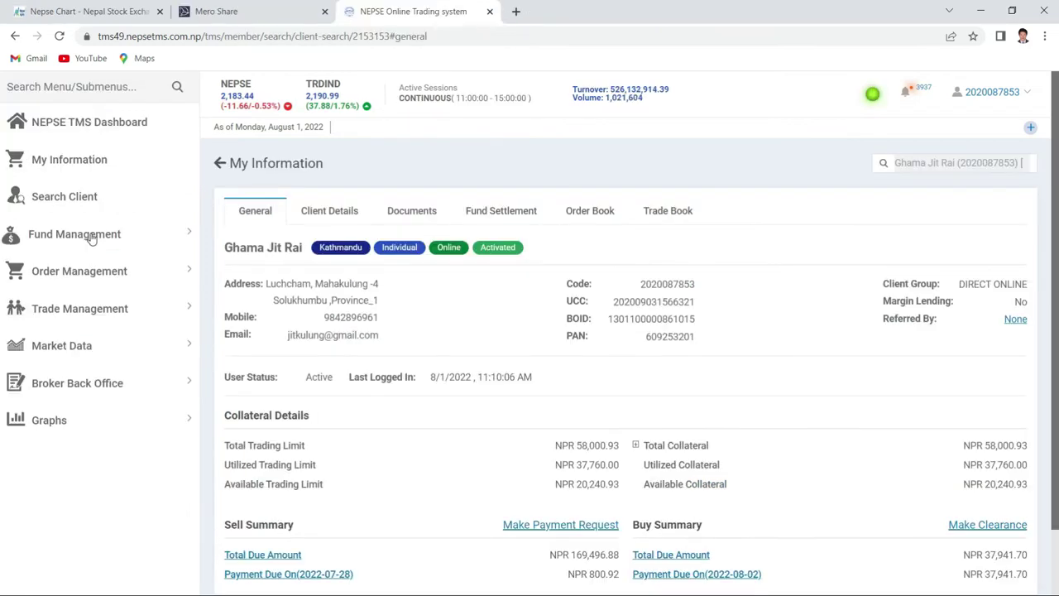
Open Collateral Management > Load Collateral and select Connect IPS (CIPS) as the bank.
left_click(91, 236)
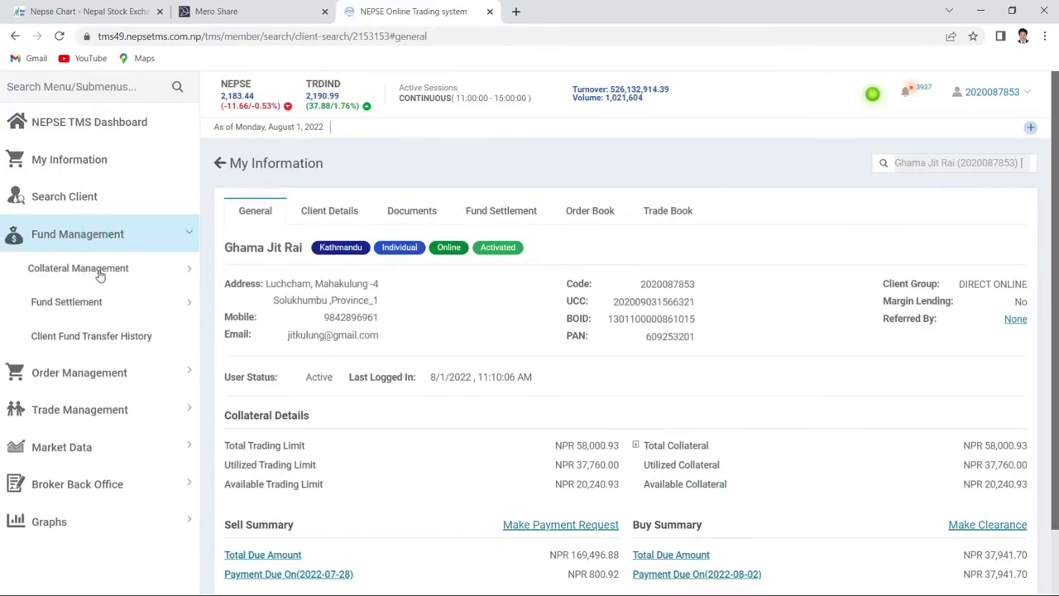
left_click(99, 273)
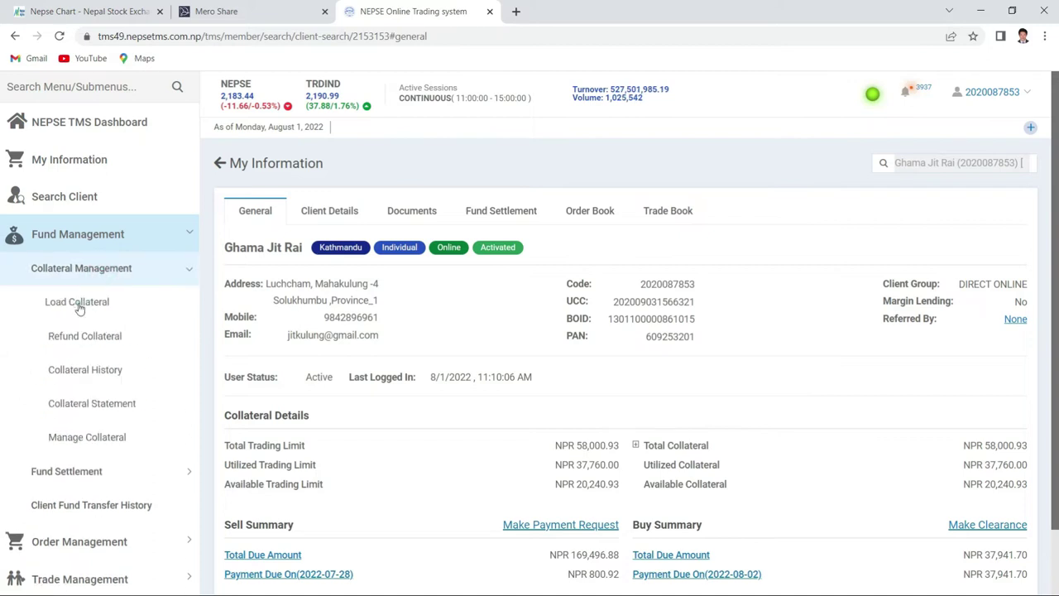
left_click(77, 304)
left_click(266, 203)
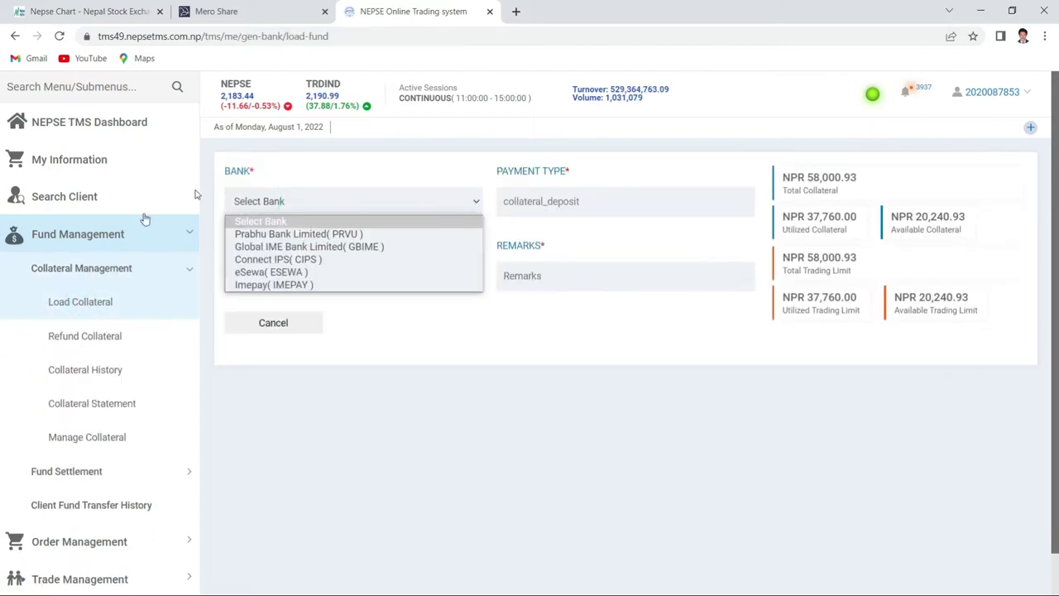
left_click(301, 182)
left_click(274, 204)
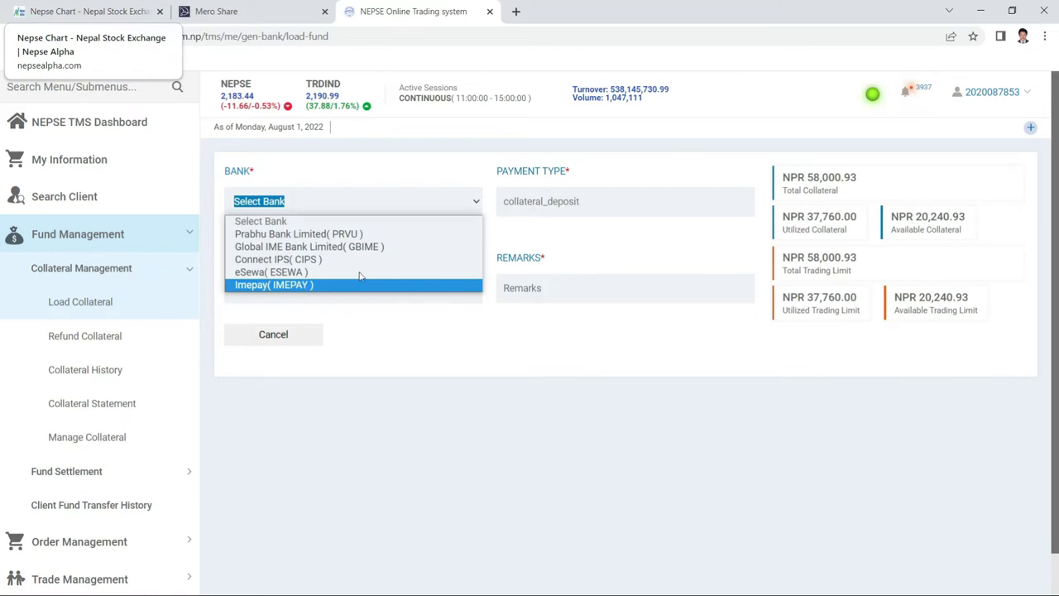
left_click_drag(967, 298, 892, 307)
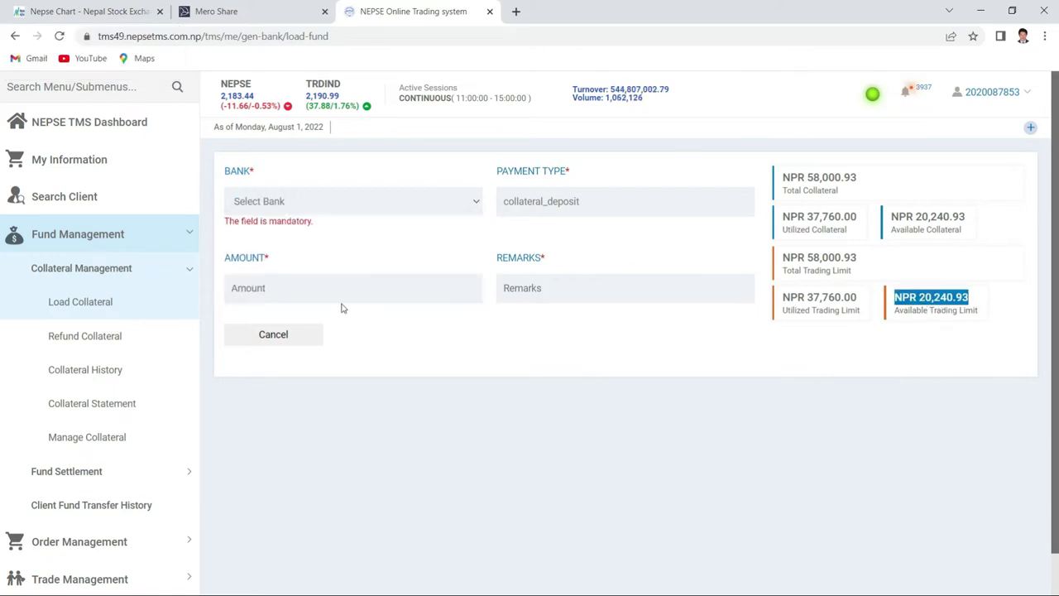
left_click(302, 205)
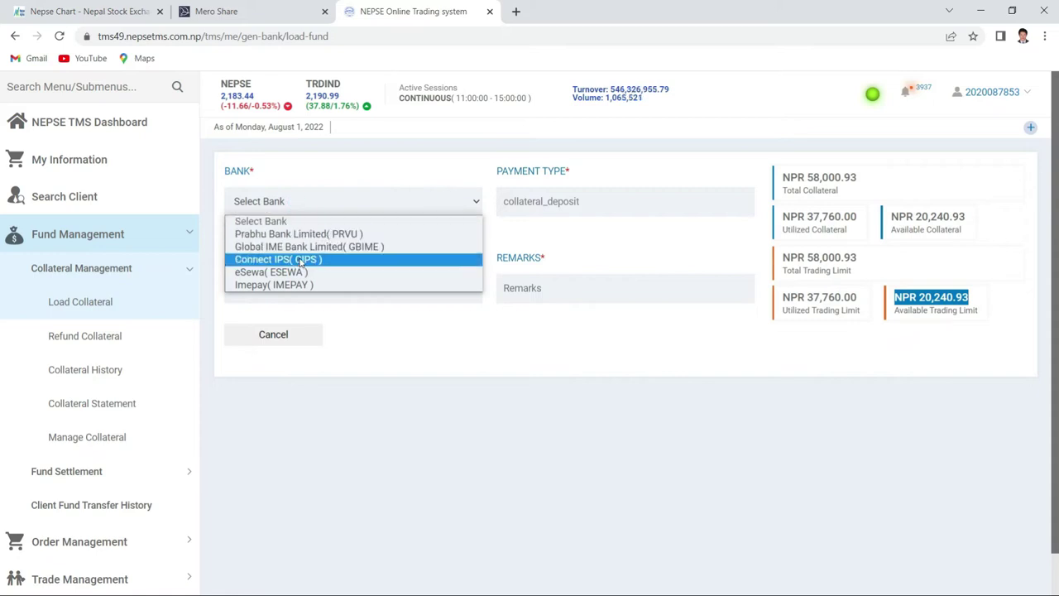
left_click(299, 259)
Enter 2000 as the collateral amount.
left_click(293, 278)
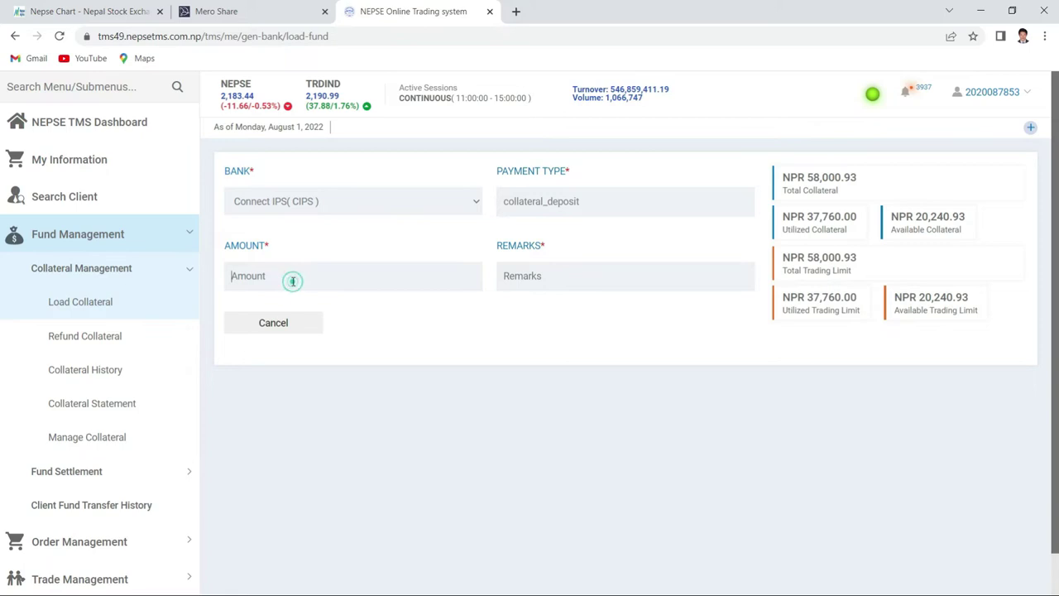
type("1000")
key("BackSpace")
type("200")
Copy collateral_deposit from Payment Type into Remarks, then submit and confirm the load.
double_click(569, 203)
right_click(581, 207)
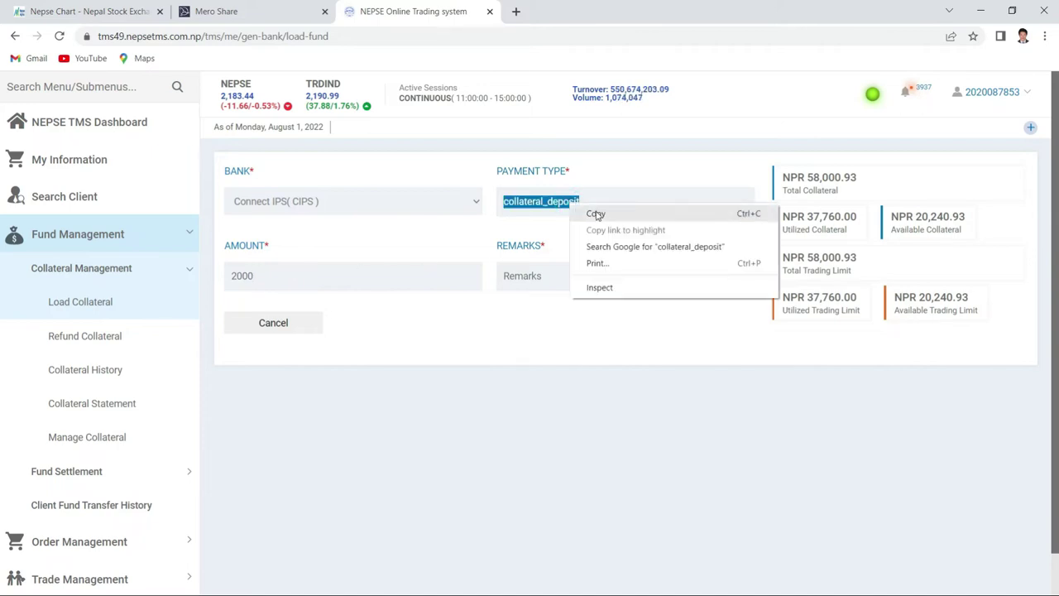
left_click(594, 213)
left_click(536, 276)
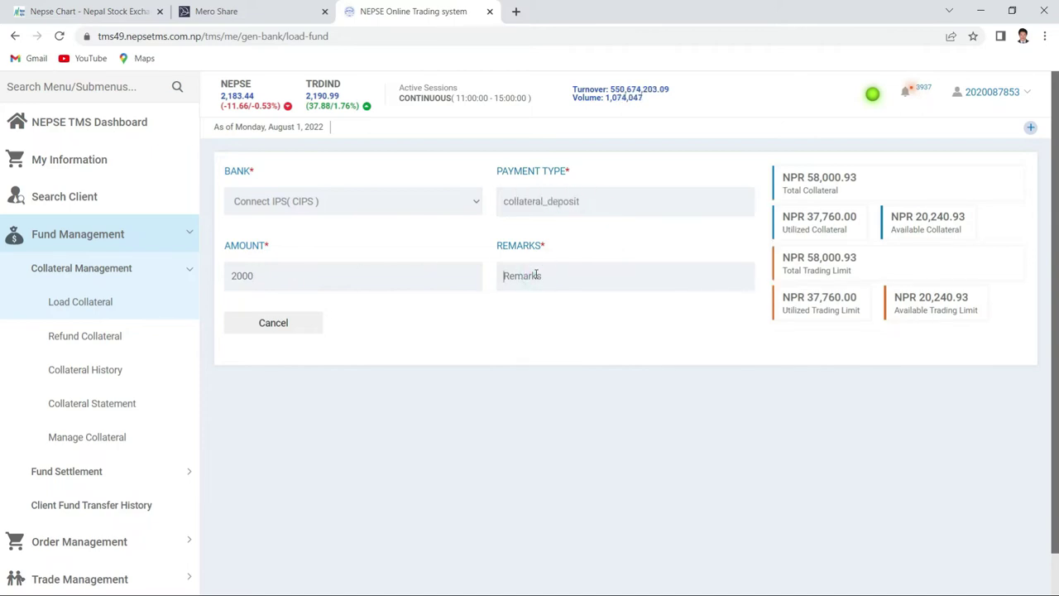
key("ctrl+v")
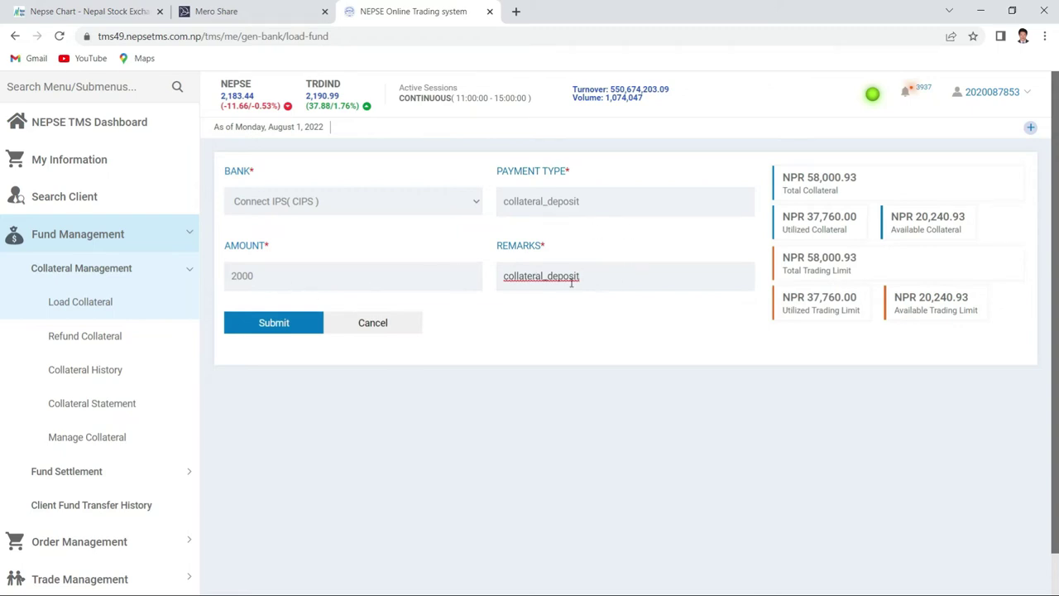
double_click(569, 277)
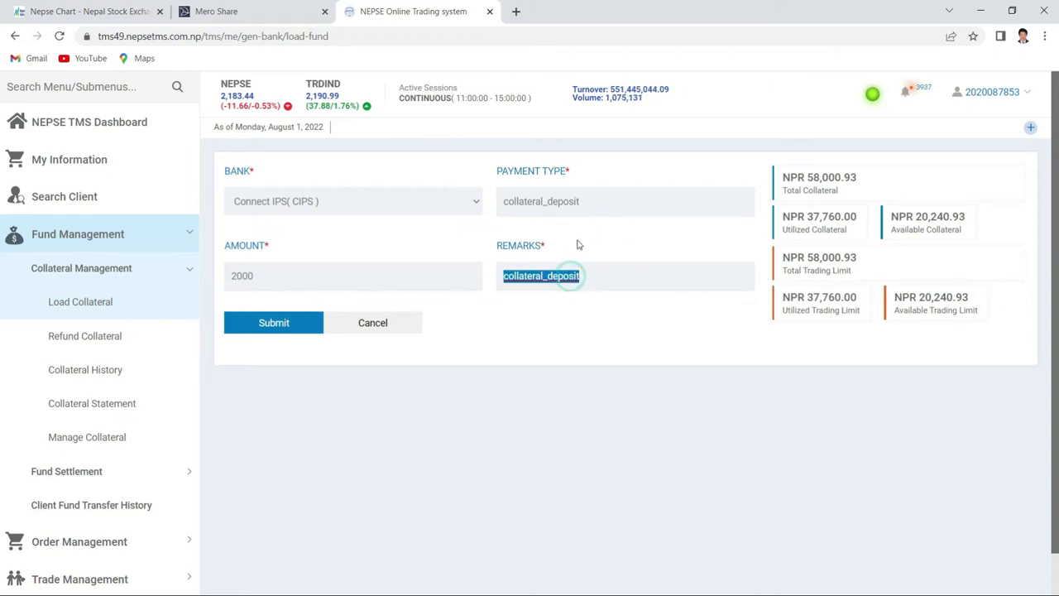
left_click(258, 278)
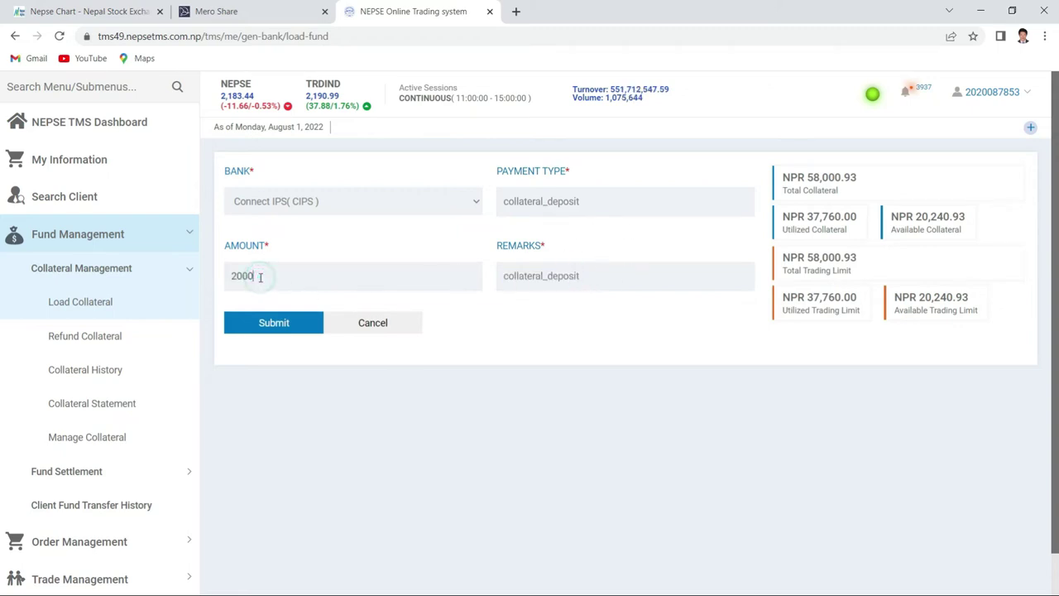
left_click(277, 324)
left_click(529, 386)
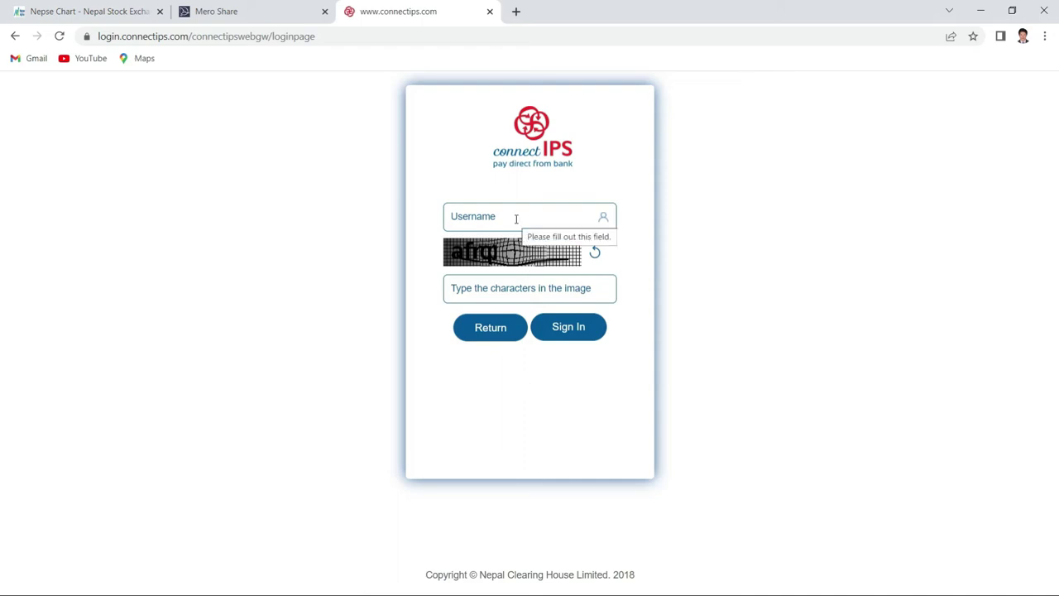
Sign in to connectIPS with the account username and captcha characters.
left_click(507, 215)
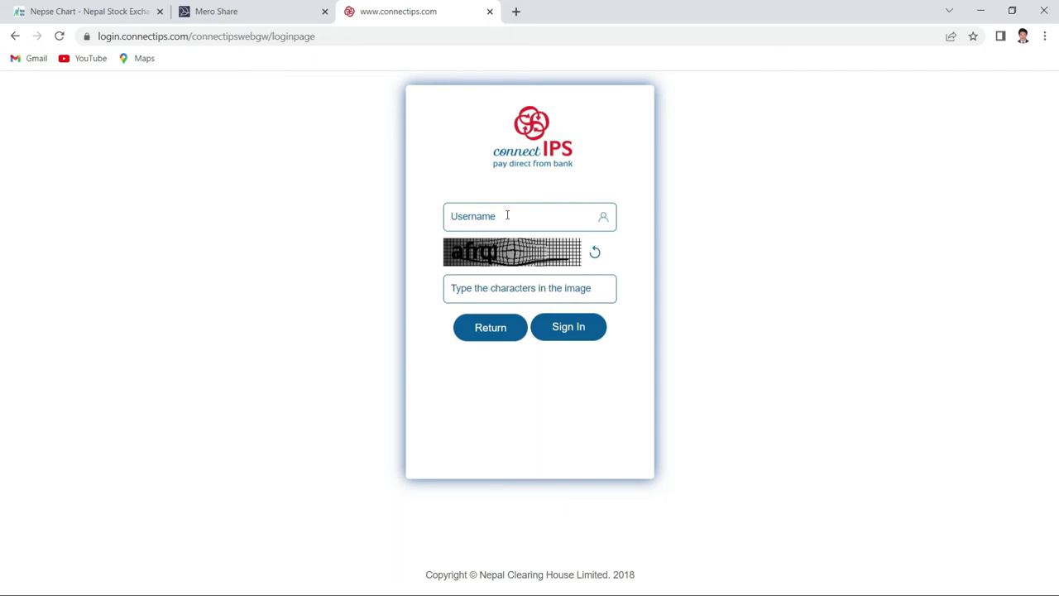
left_click(480, 297)
type("A")
key("BackSpace")
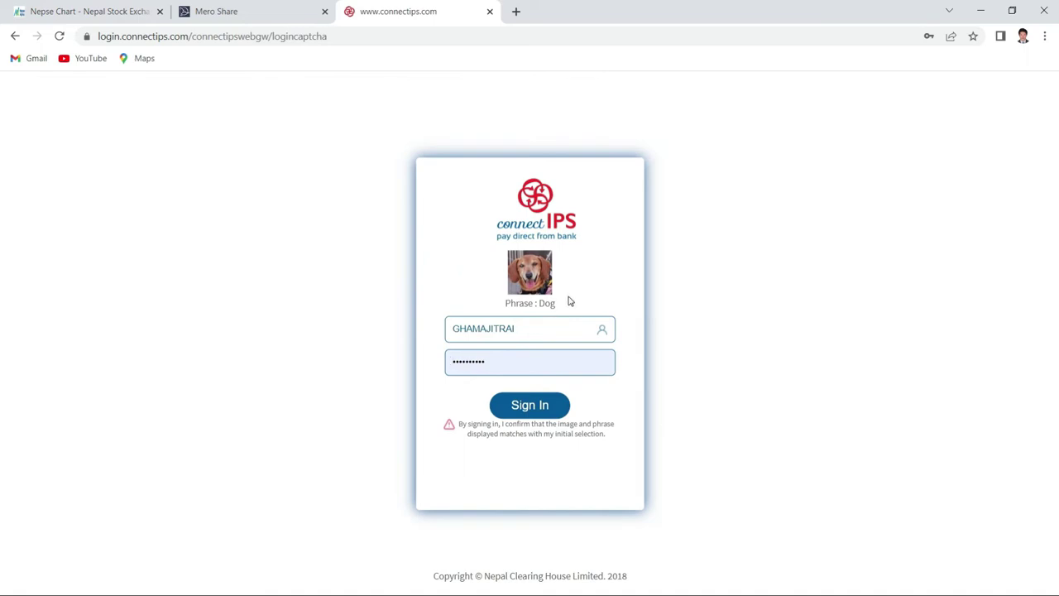
left_click(526, 411)
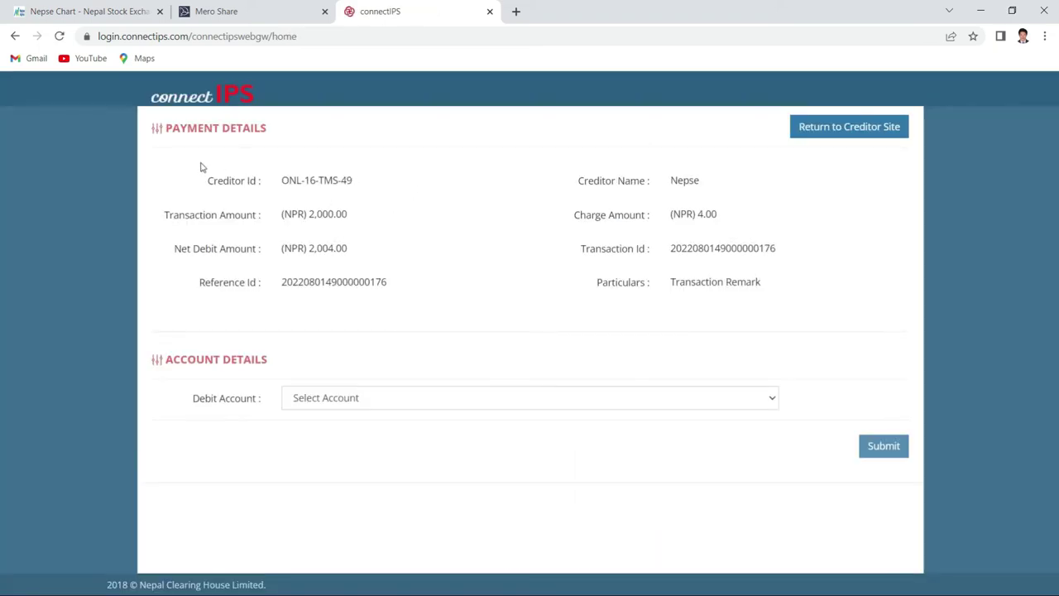
Pay from the SAVING debit account, proceed to the OTP step, and open Gmail in a new tab.
left_click(356, 401)
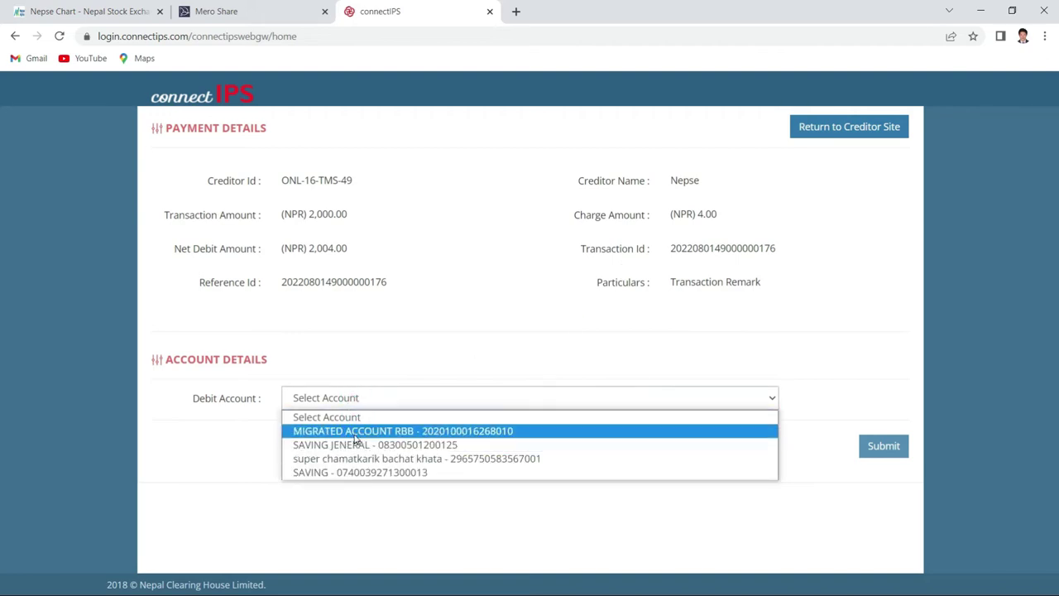
left_click(410, 472)
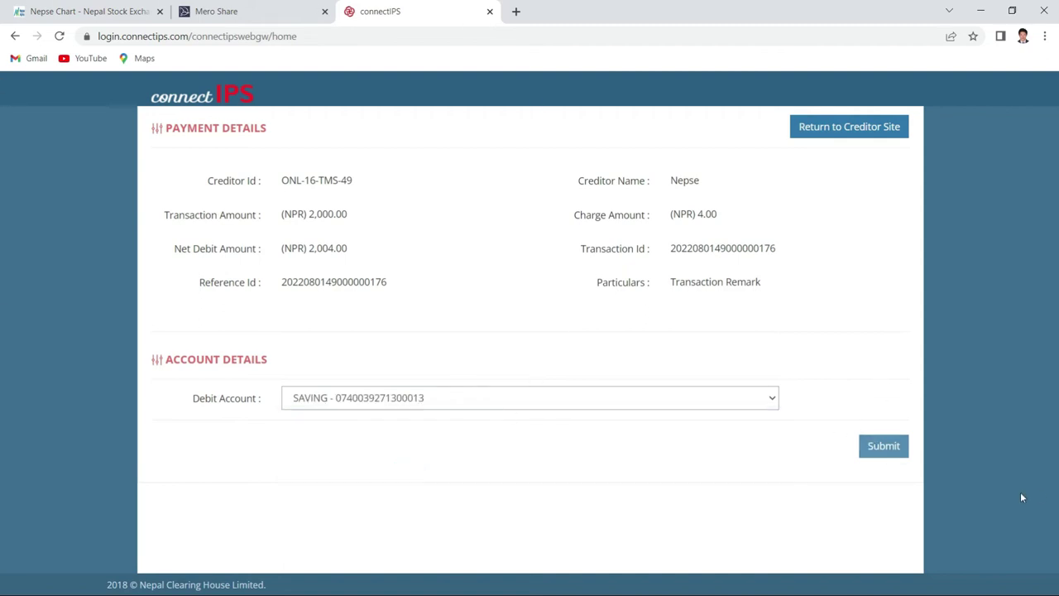
left_click(888, 453)
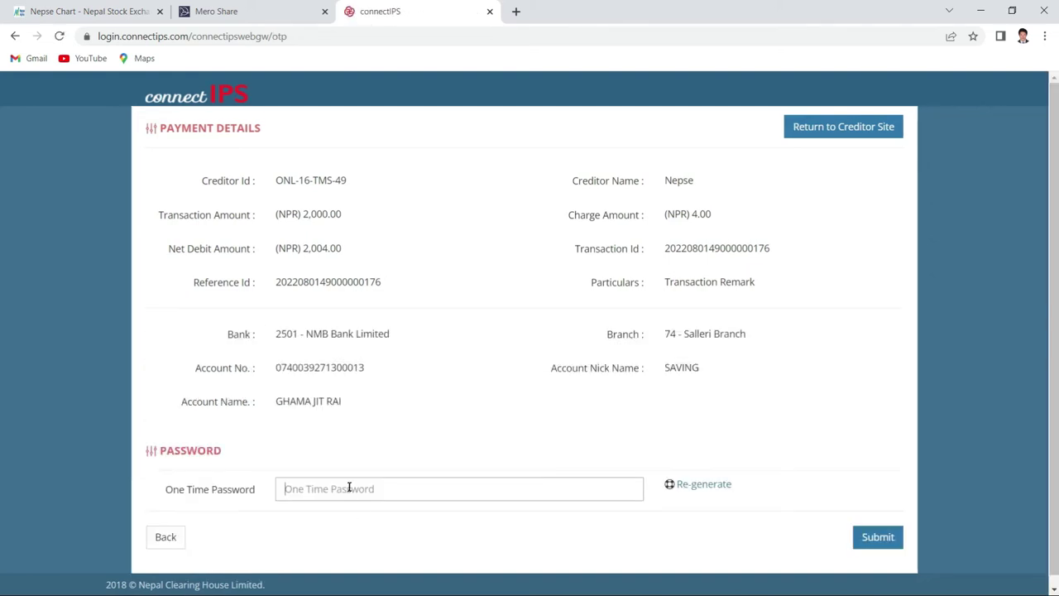
left_click(515, 11)
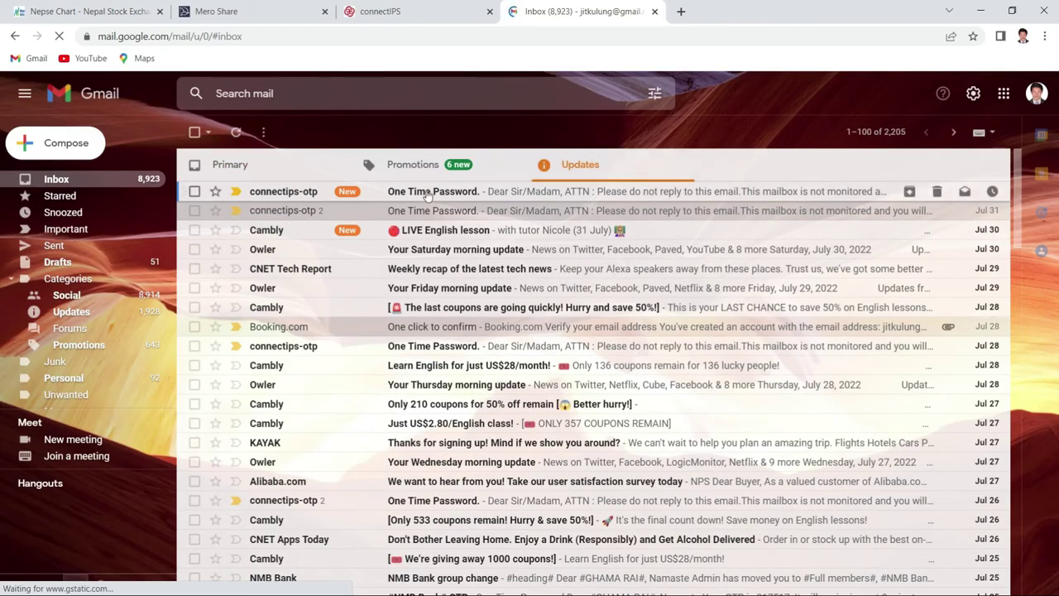
Open the latest connectips-otp 'One Time Password.' email and scroll to read the code.
left_click(430, 195)
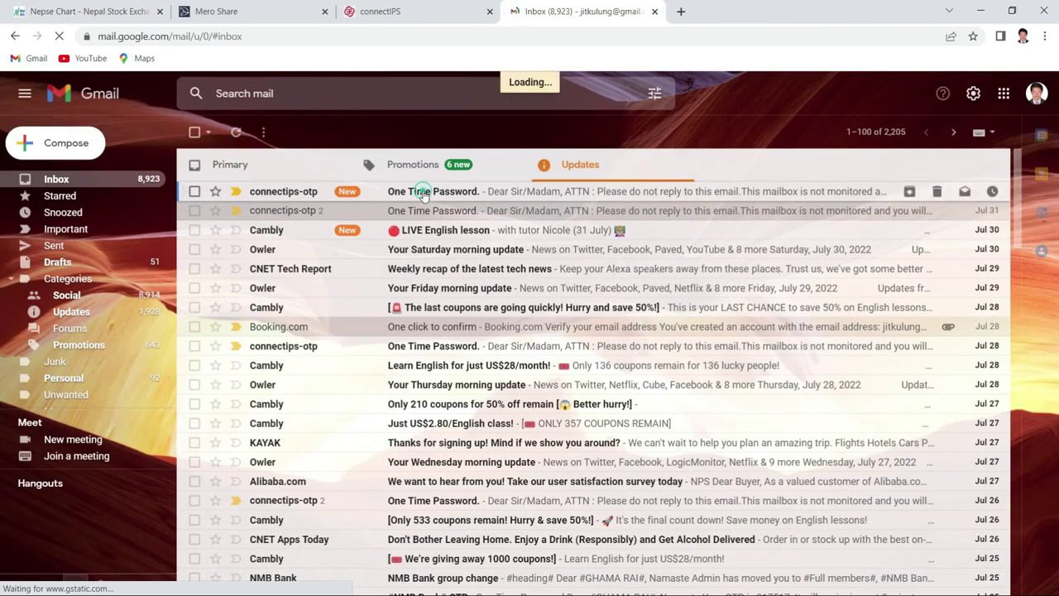
left_click(298, 189)
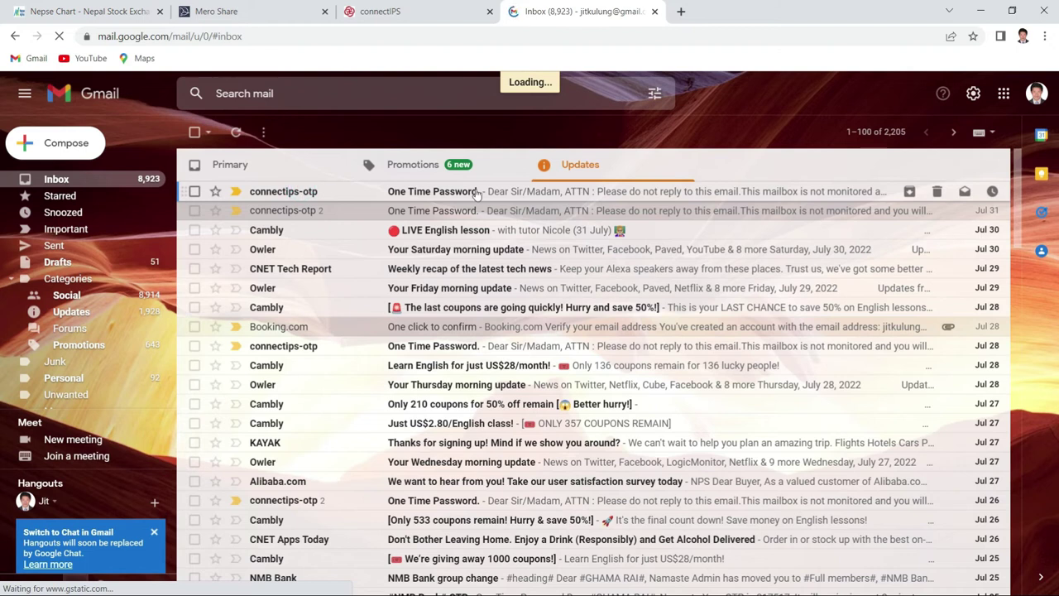
scroll(370, 386, "down", 1)
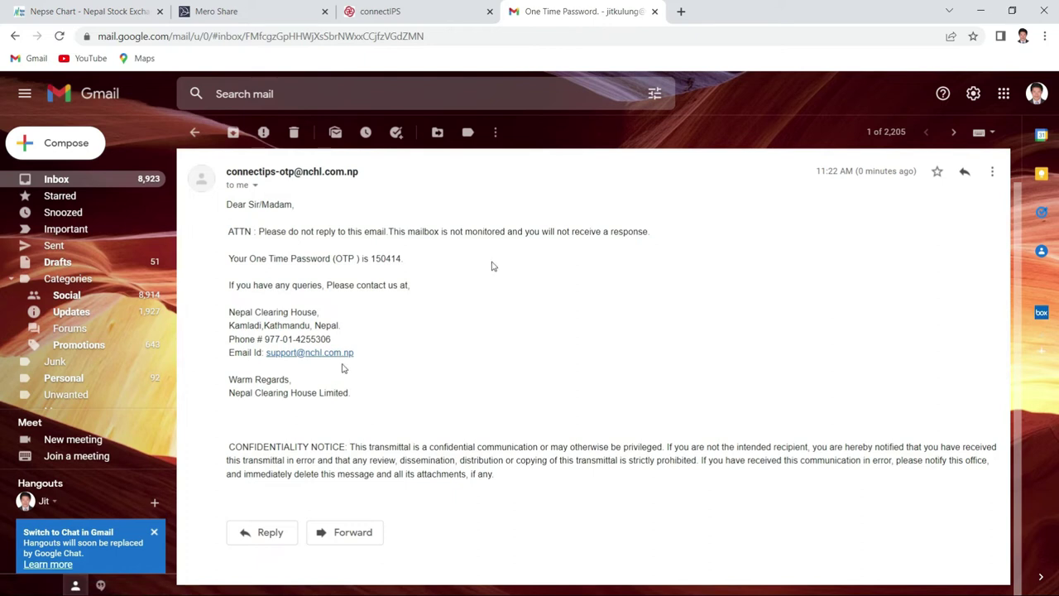
Back on connectIPS, enter the emailed one-time password and submit the NPR 2,000.00 payment.
left_click(407, 10)
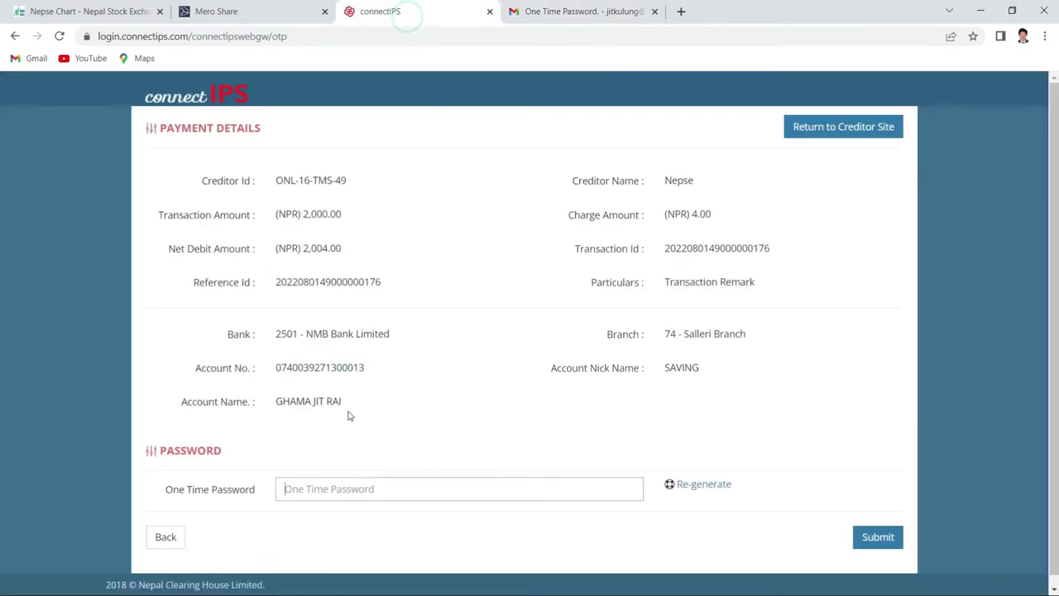
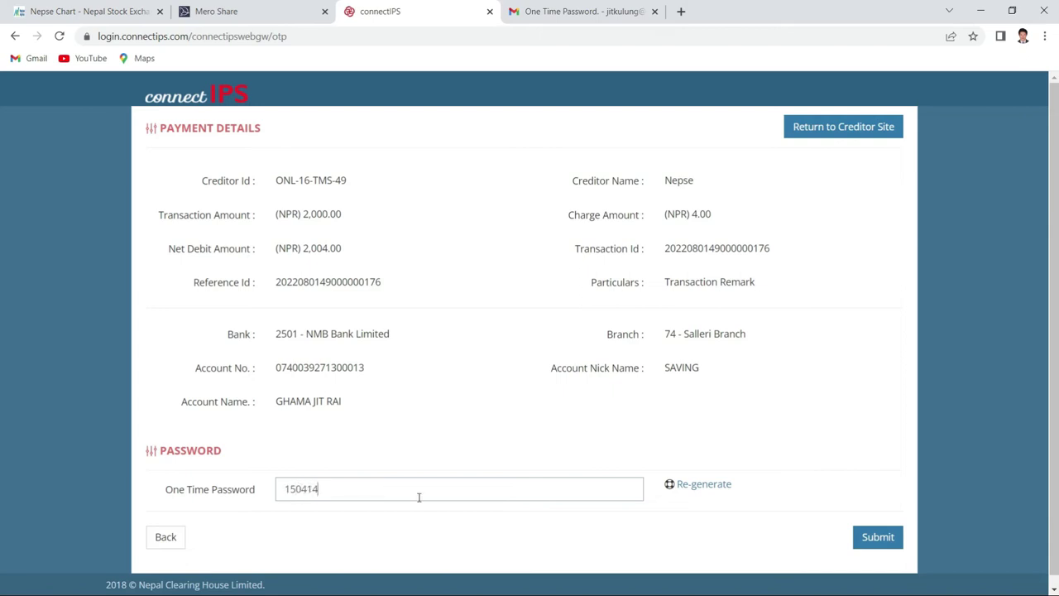
left_click(878, 537)
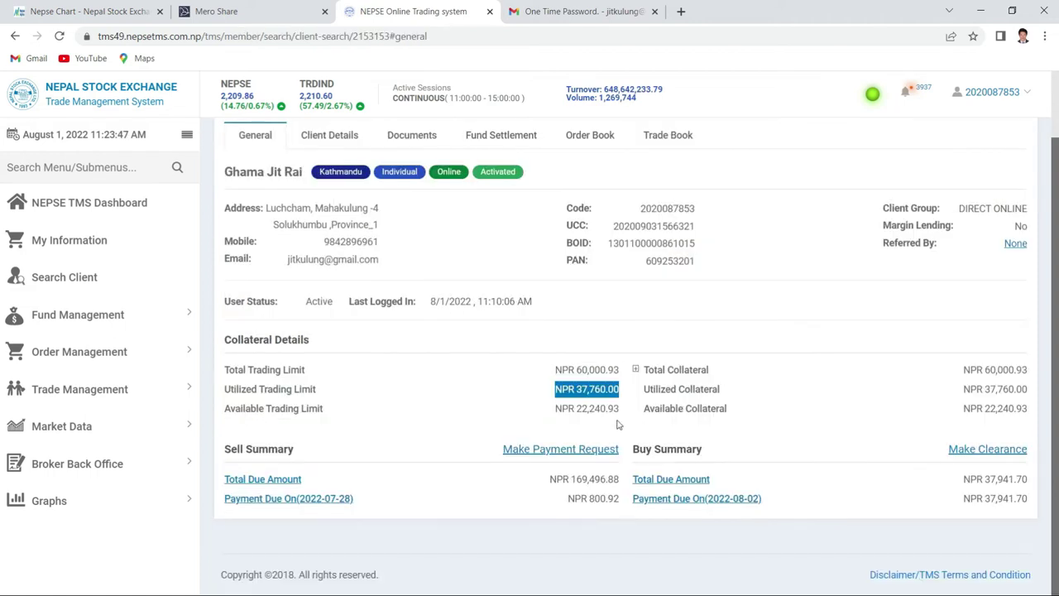
Highlight the NPR 22,240.93 trading limit, check Mero Share holdings and the NEPSE chart, then return to TMS.
left_click_drag(554, 408, 622, 411)
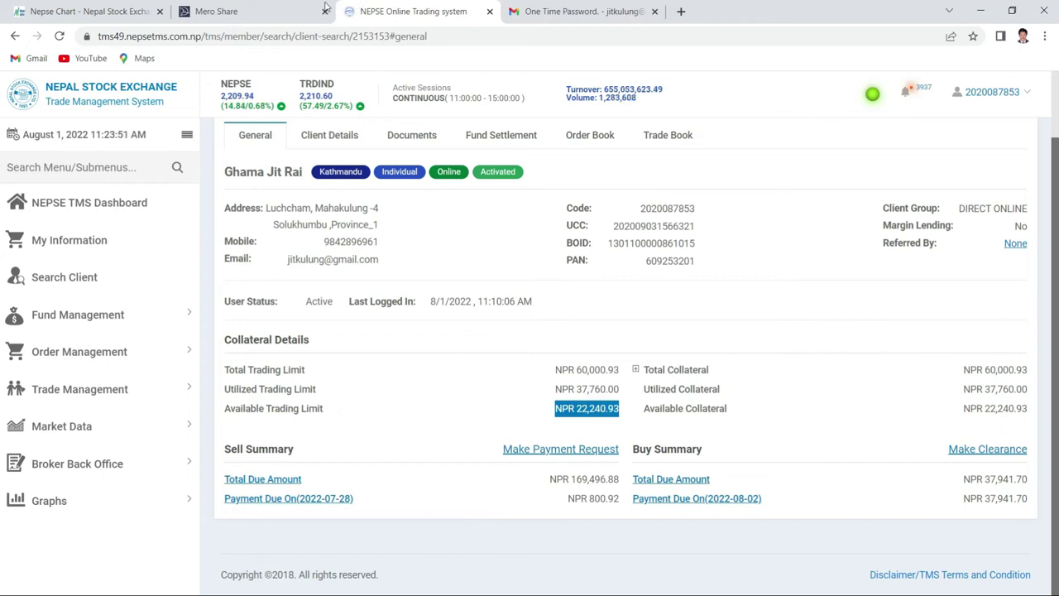
left_click(248, 10)
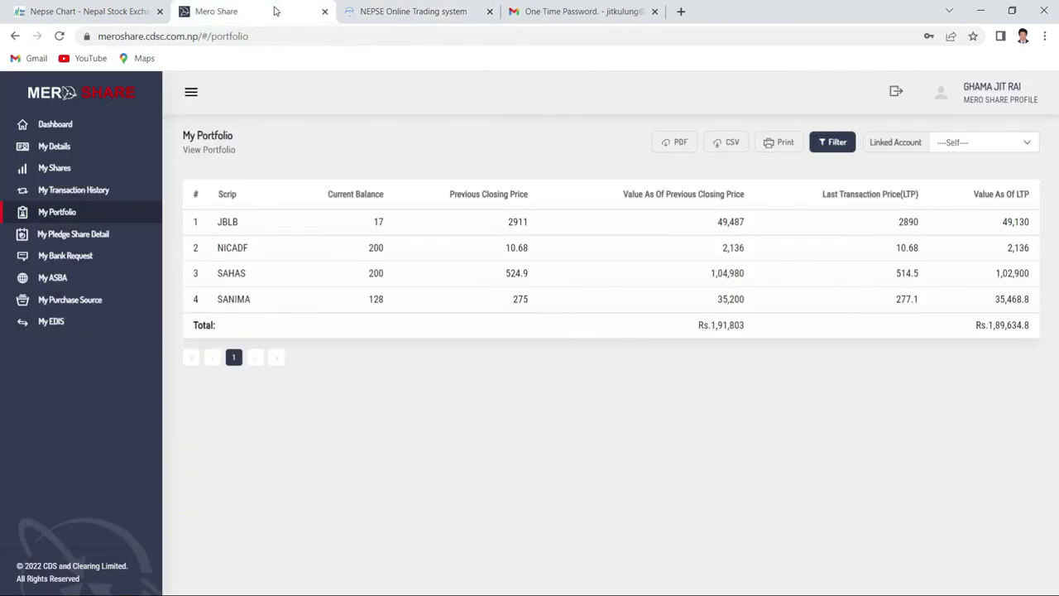
left_click(49, 169)
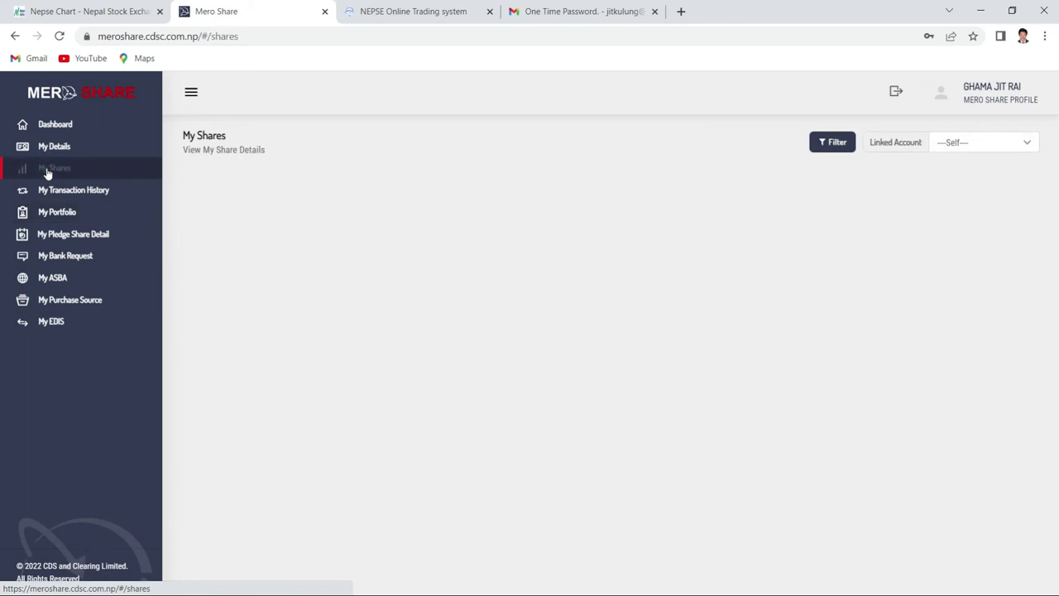
left_click(101, 13)
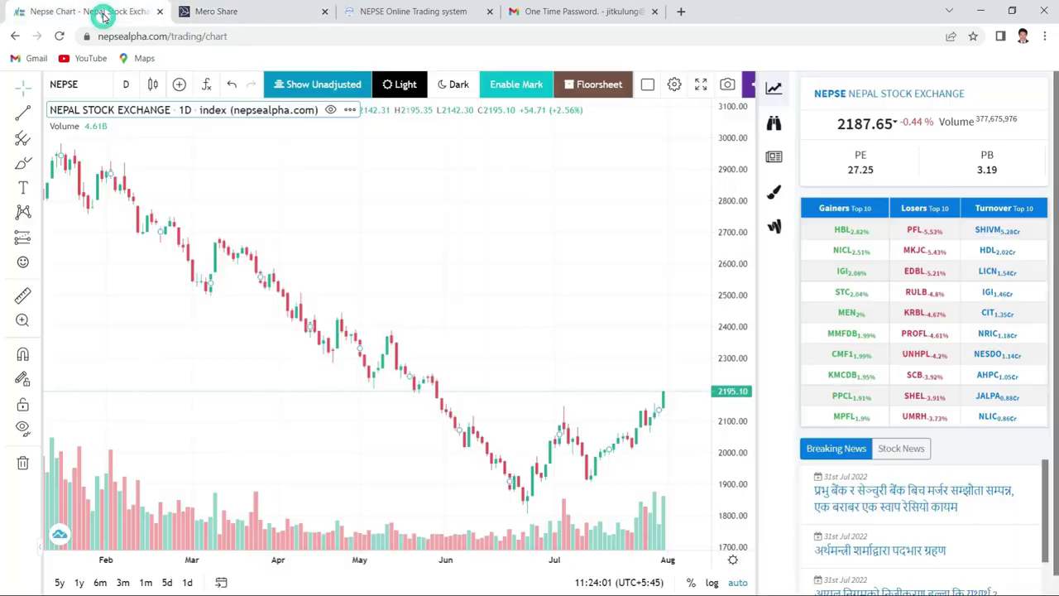
left_click(407, 12)
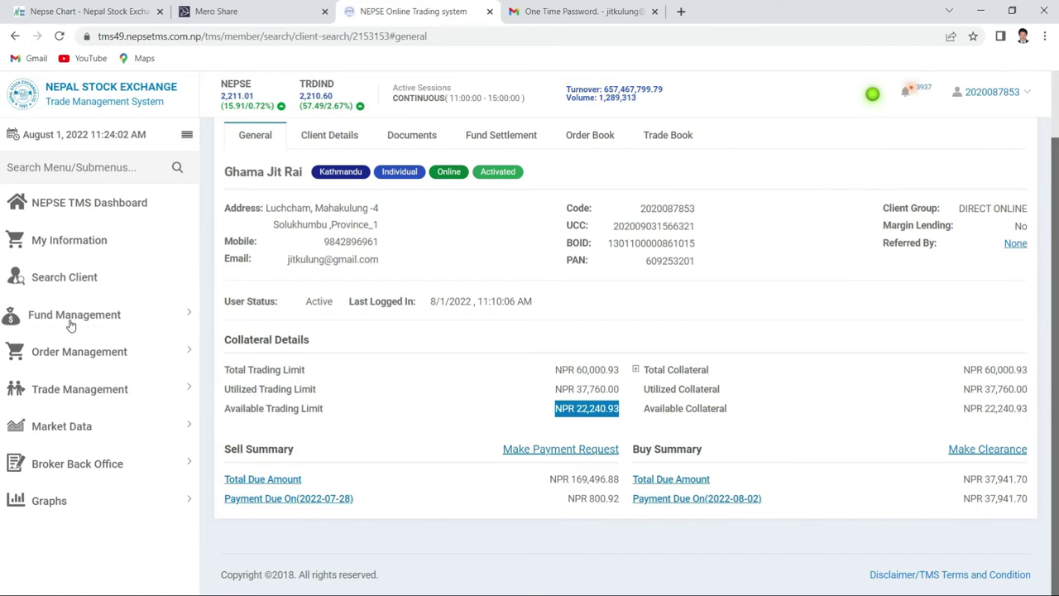
Open Order Management > Buy/Sell and point out open 279, high 284.5 and low 273.5.
left_click(50, 203)
left_click(80, 362)
left_click(46, 389)
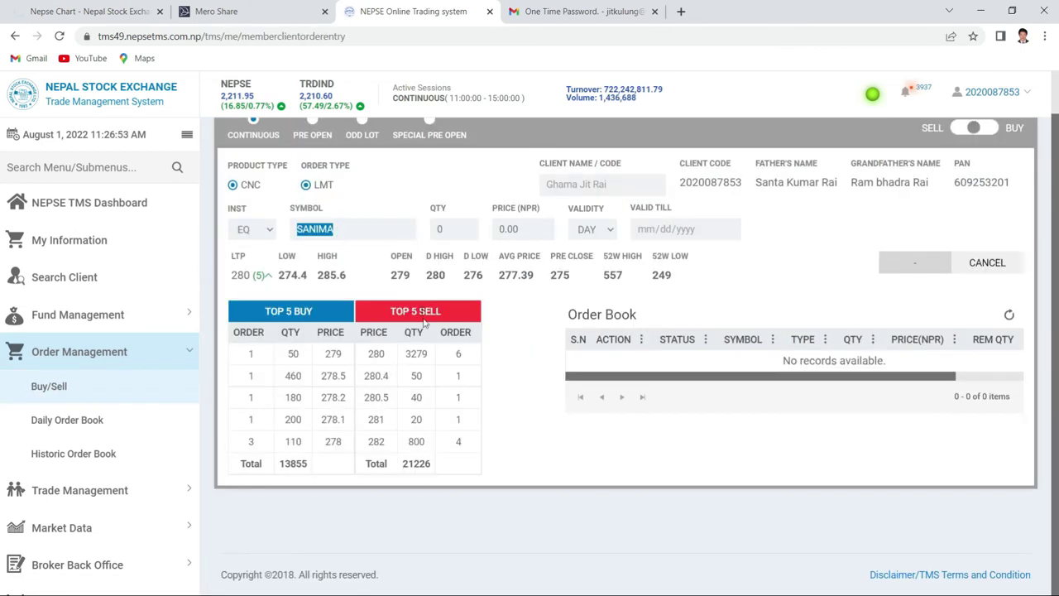
double_click(398, 276)
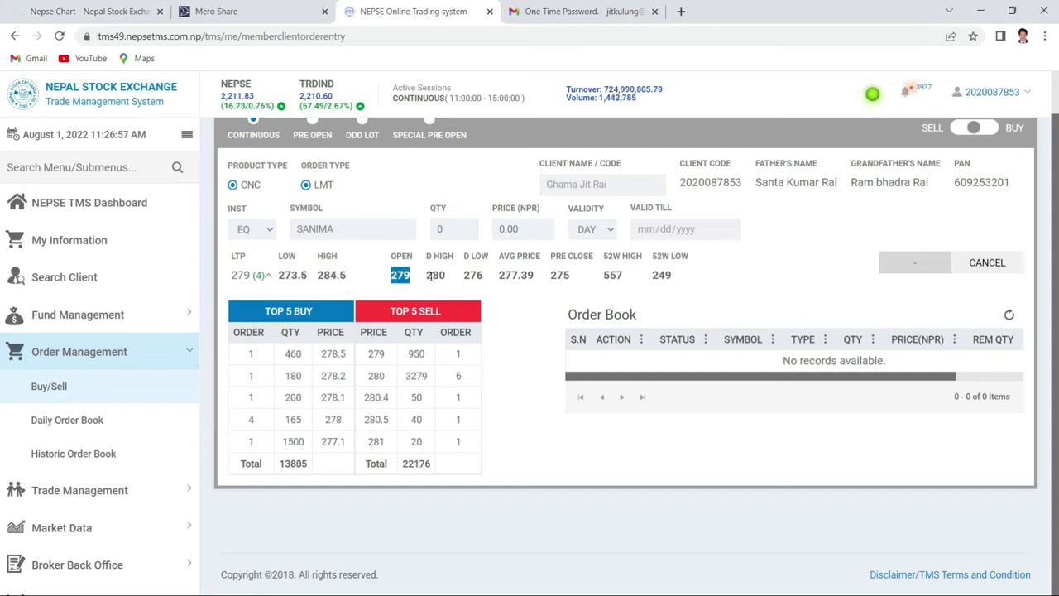
double_click(435, 275)
double_click(332, 276)
double_click(292, 276)
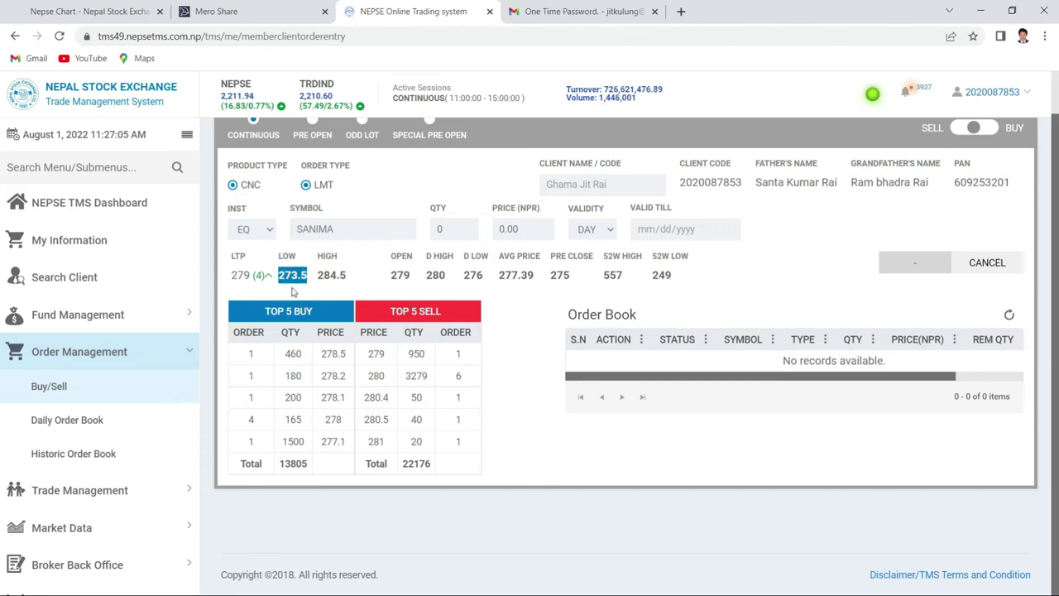
Point out the top quotes: best buy 278.5 and sell prices 279, 280 and 281.
left_click(368, 356)
double_click(334, 353)
left_click(359, 389)
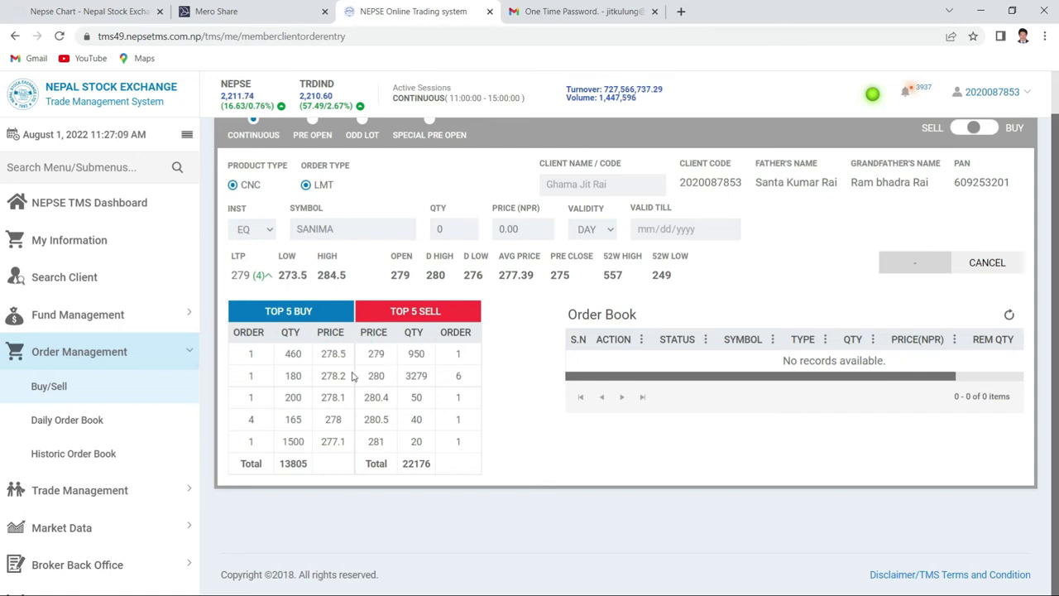
double_click(376, 354)
double_click(376, 375)
double_click(376, 442)
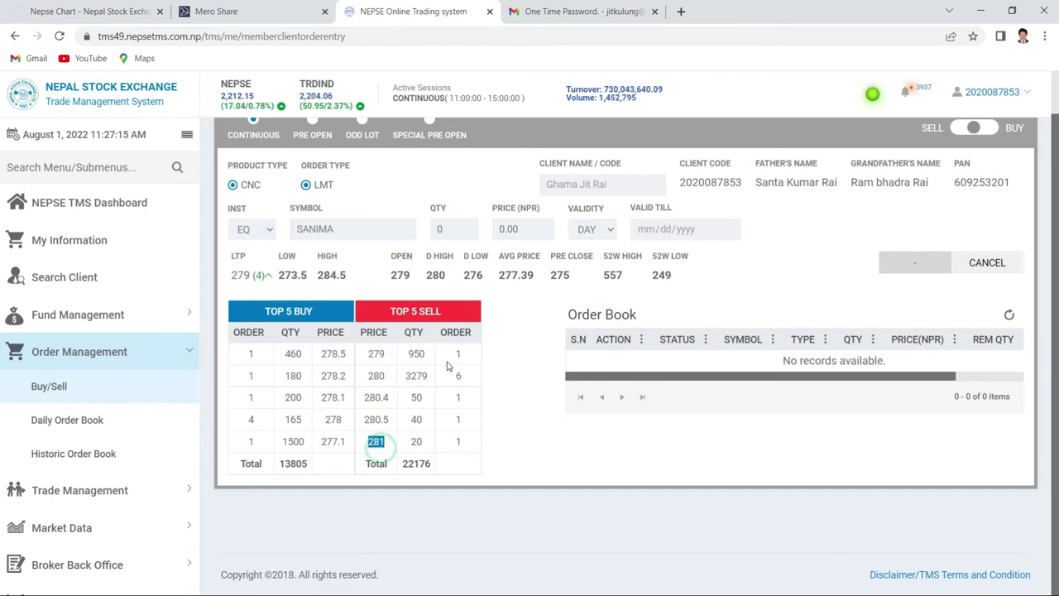
left_click(602, 184)
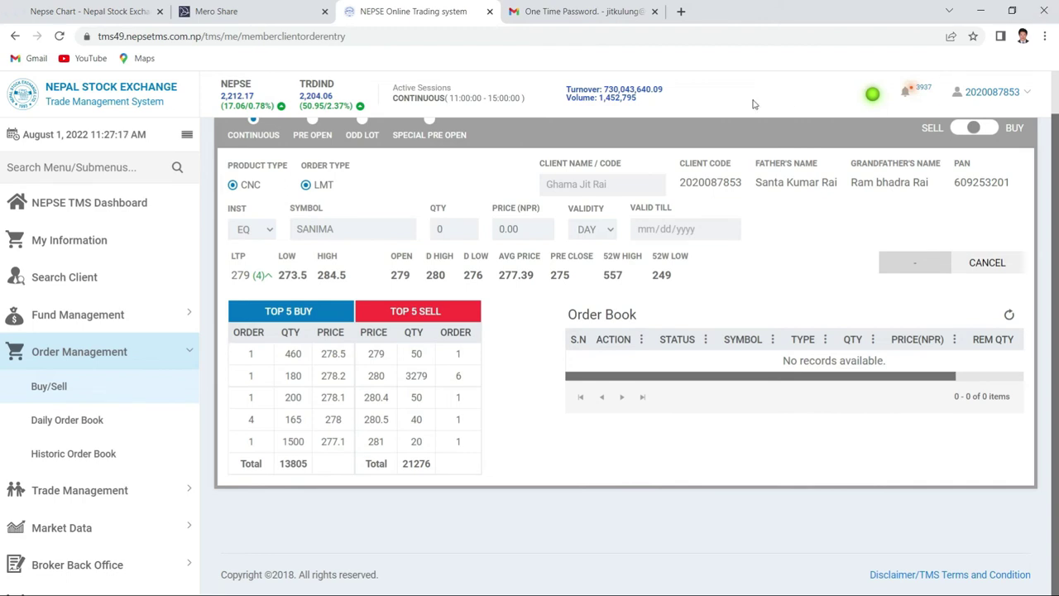
Select the SANIMA symbol and switch the order form to Buy.
left_click(50, 389)
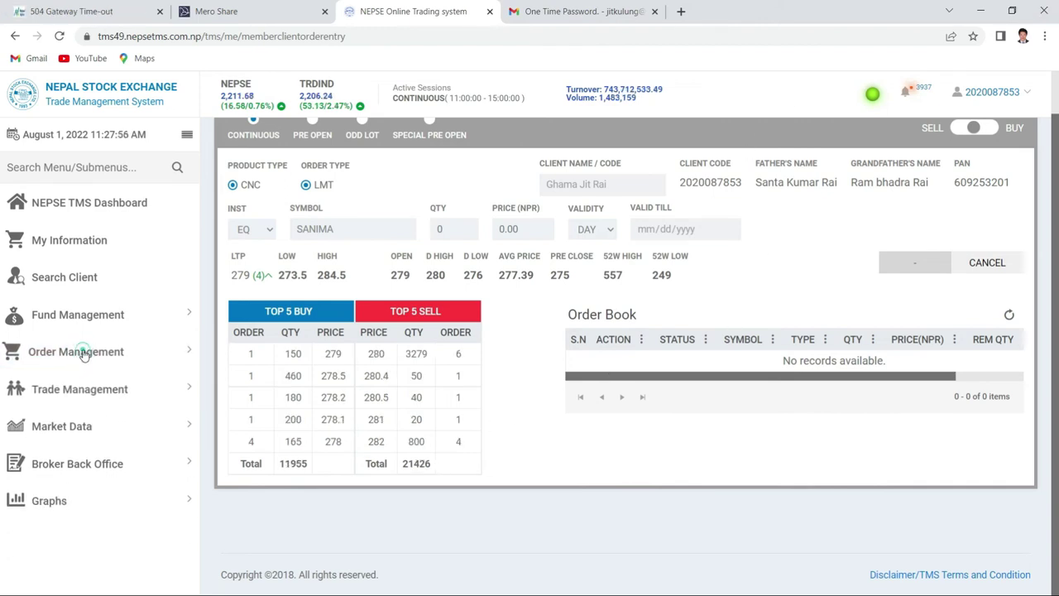
left_click(40, 352)
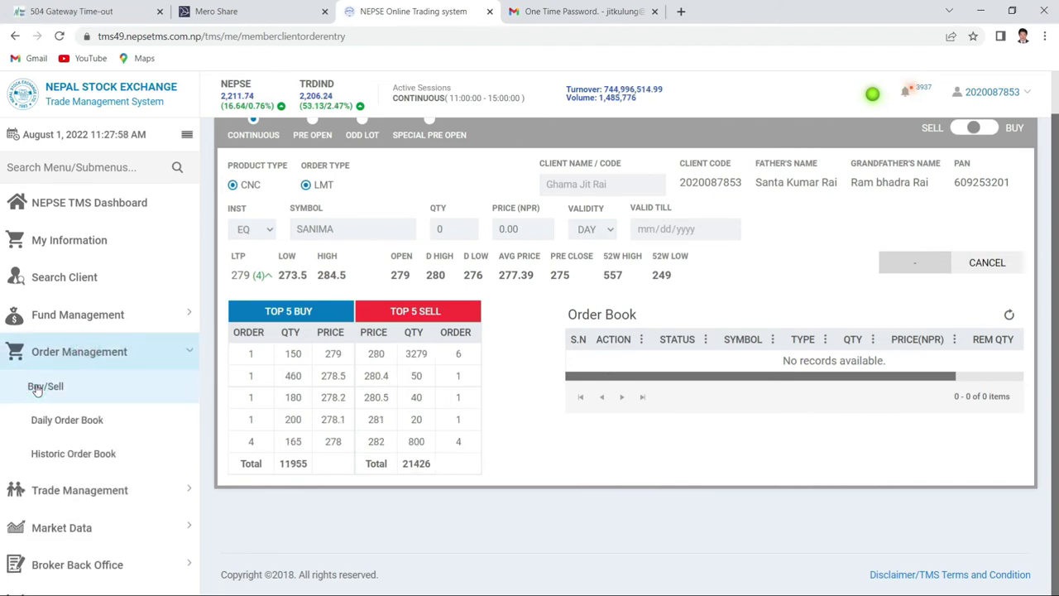
double_click(331, 229)
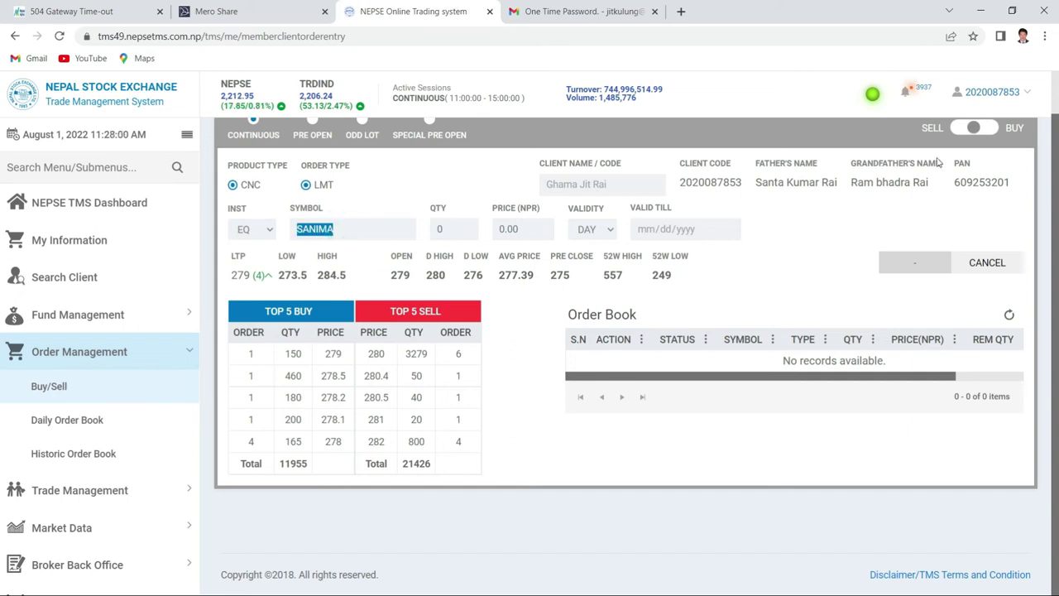
left_click(981, 131)
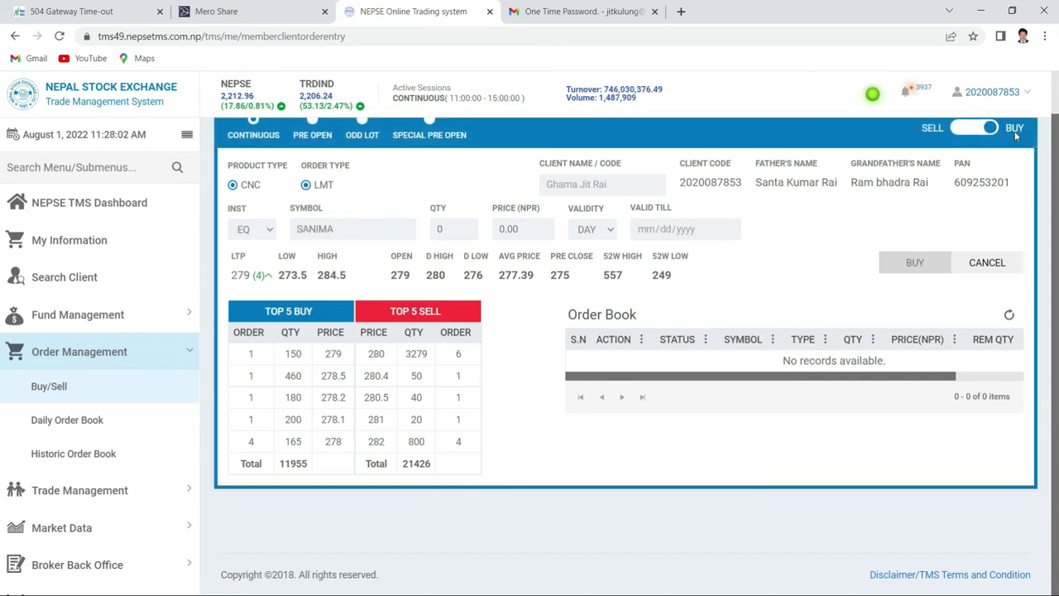
Change the order symbol from SANIMA to NTC and pick up the 981.5 top bid.
double_click(339, 229)
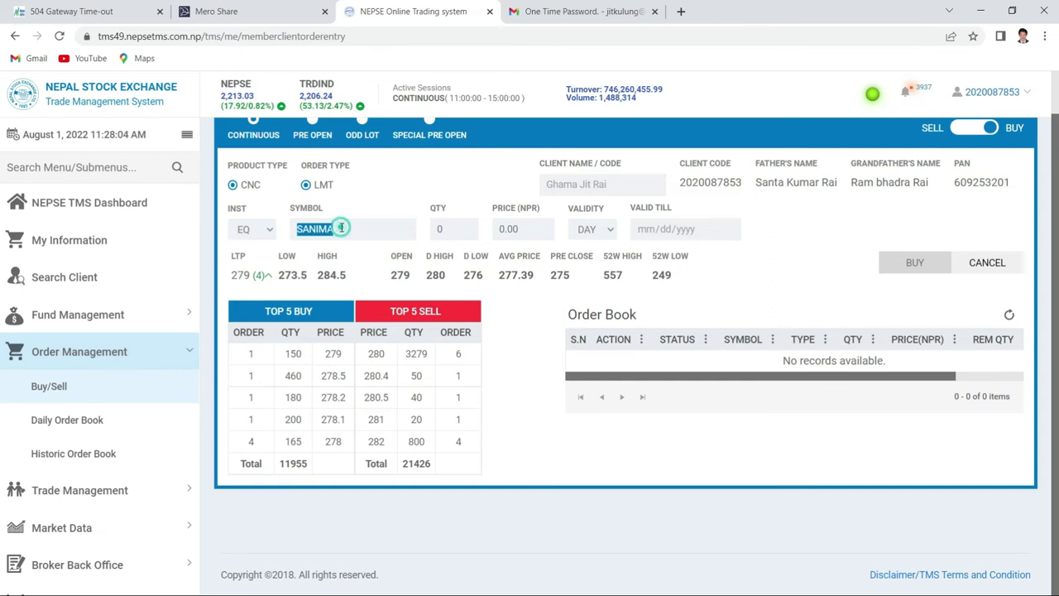
type("NTC")
key("Return")
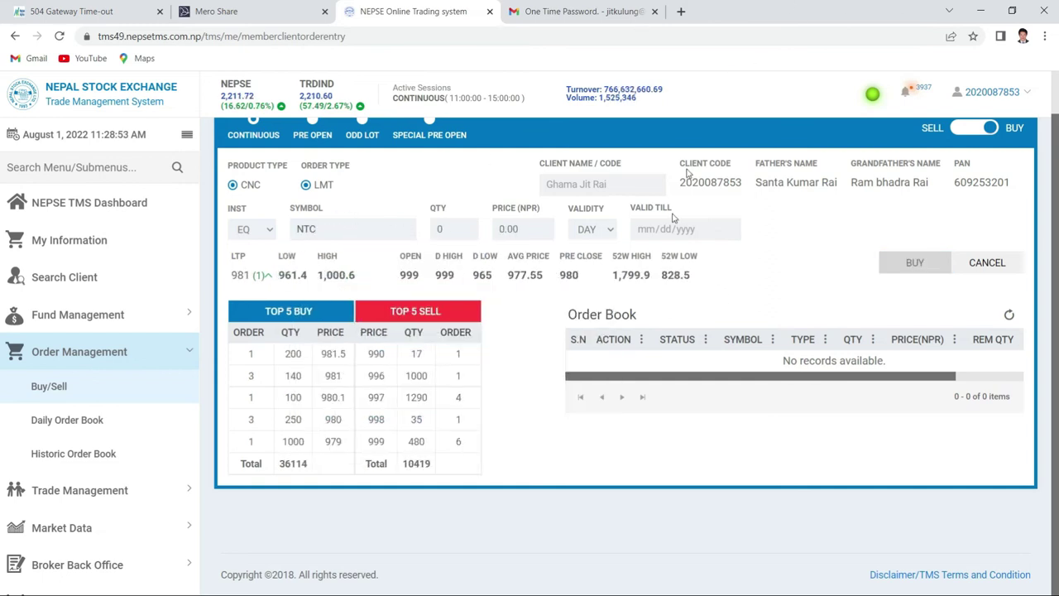
double_click(327, 353)
left_click(439, 386)
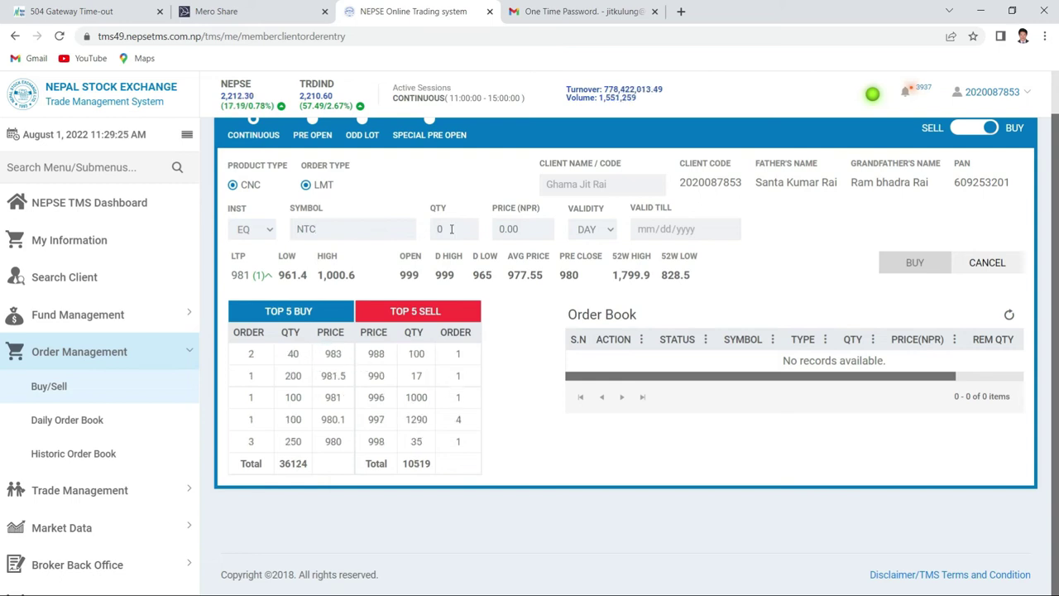
Enter quantity 22 and limit price 981, then submit the NTC buy order.
left_click(451, 229)
type("10")
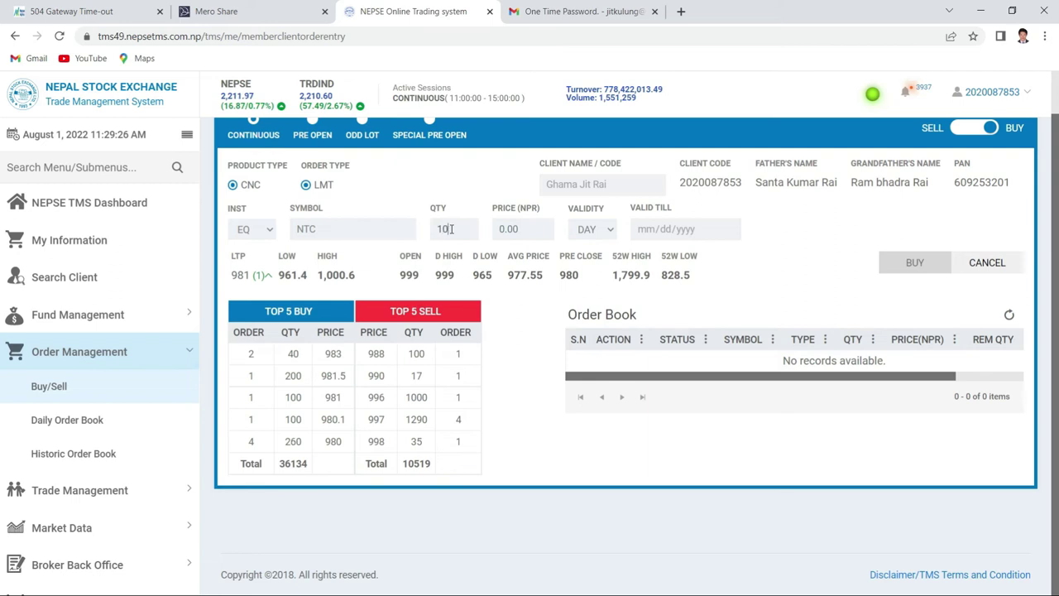
key("BackSpace")
left_click(503, 231)
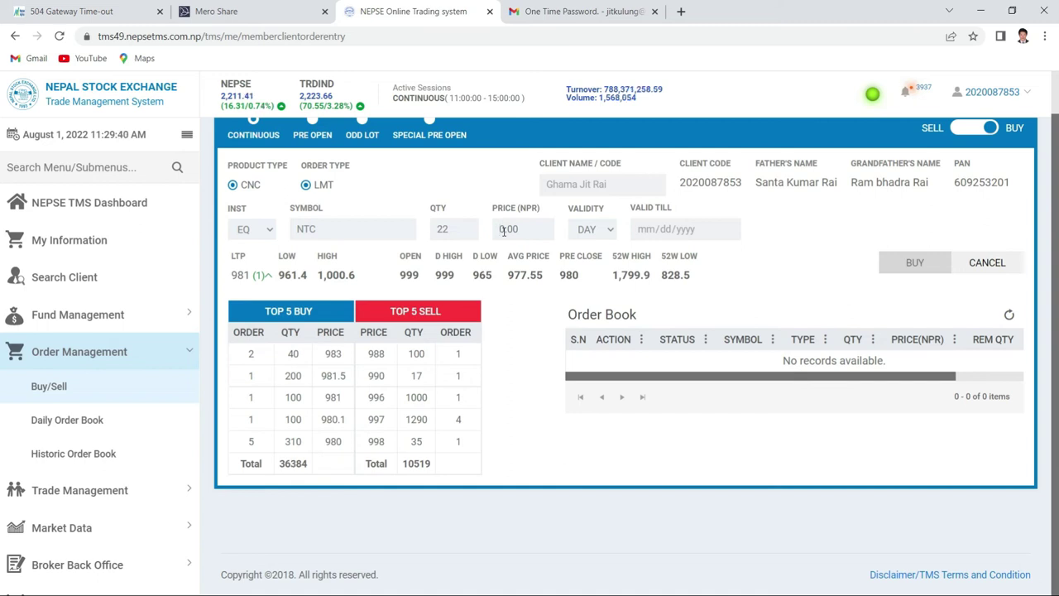
type("981")
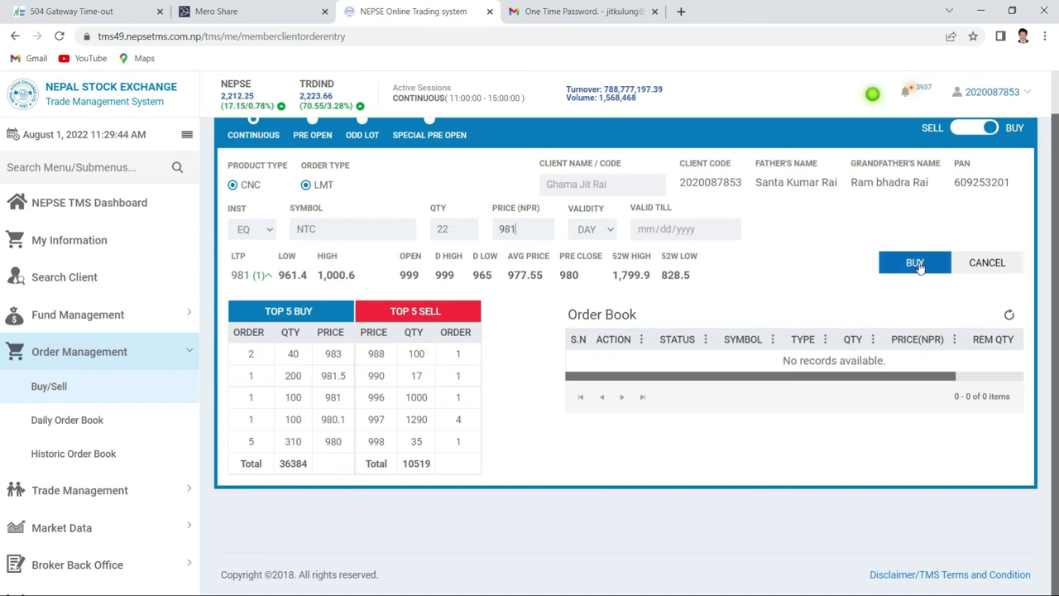
left_click(918, 264)
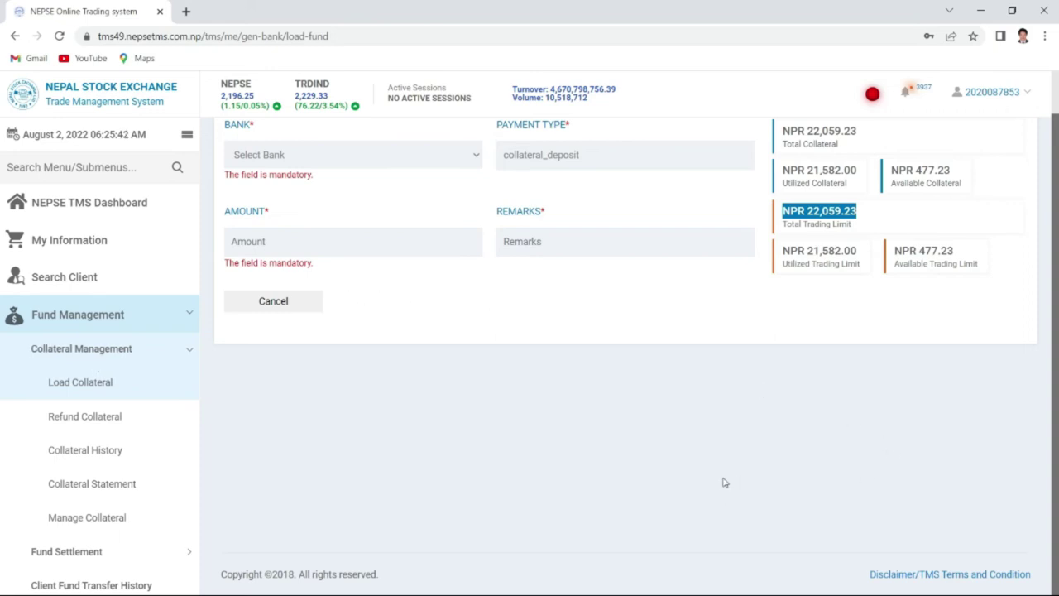
Open Fund Management > Fund Settlement > Buy Information to view the 21,696.57 payment due.
left_click(108, 354)
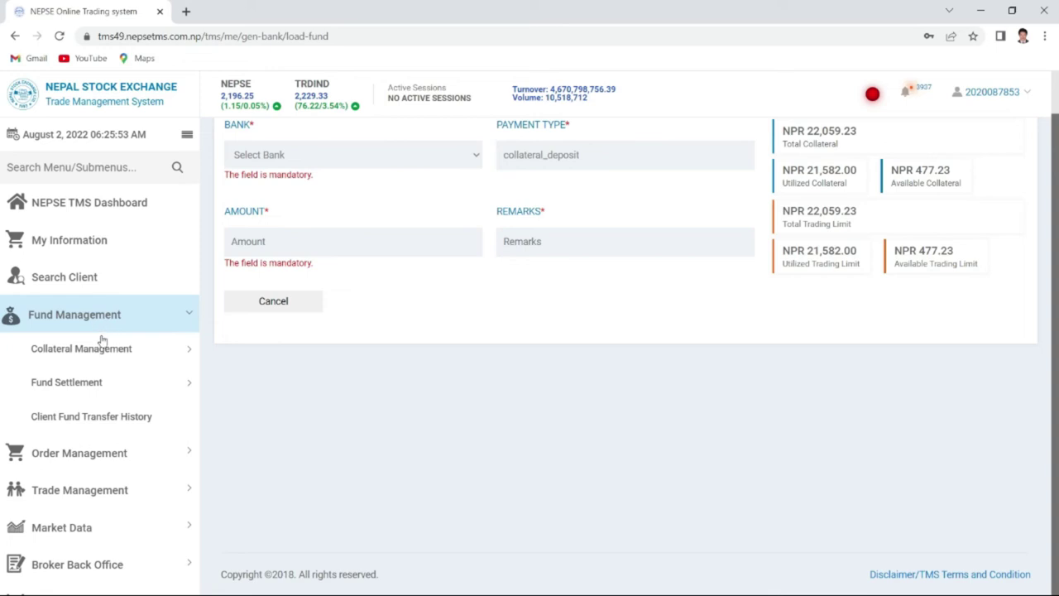
left_click(79, 386)
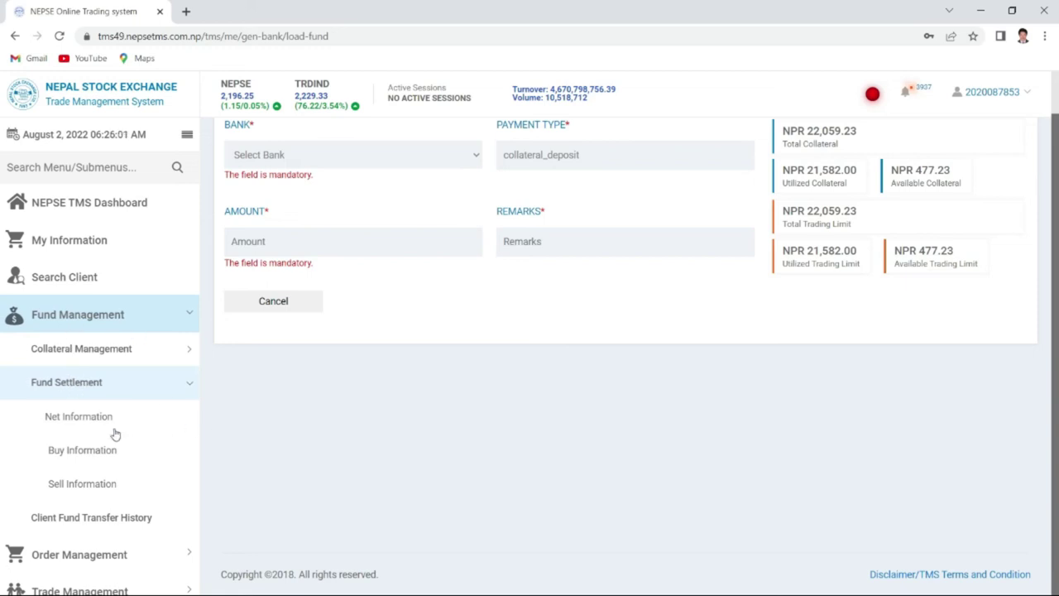
left_click(93, 462)
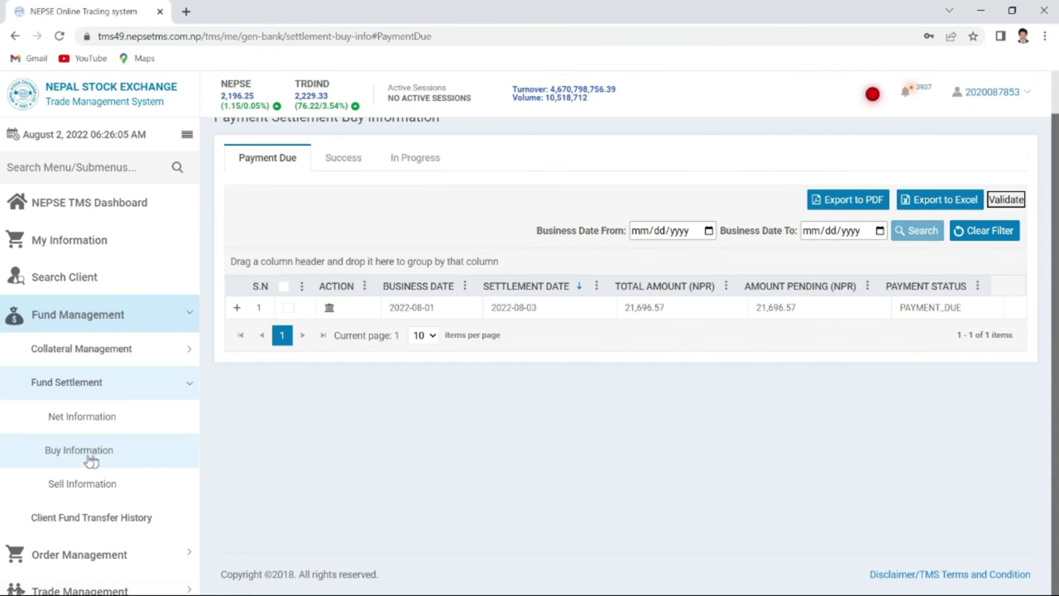
Reload Buy Information, select the pending 2022-08-01 settlement row and open its payment.
left_click(98, 316)
left_click(97, 316)
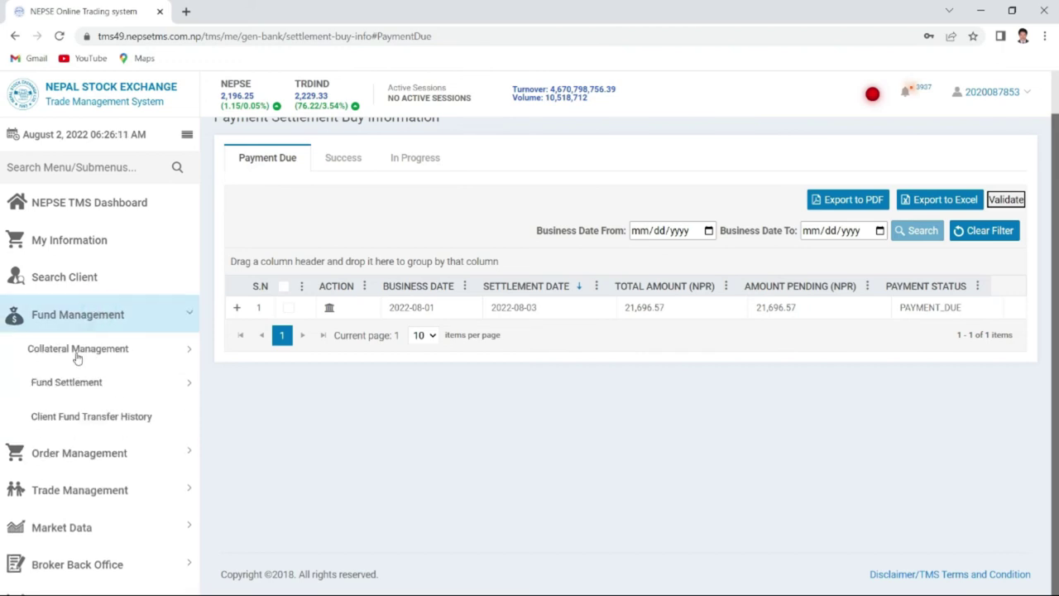
left_click(74, 387)
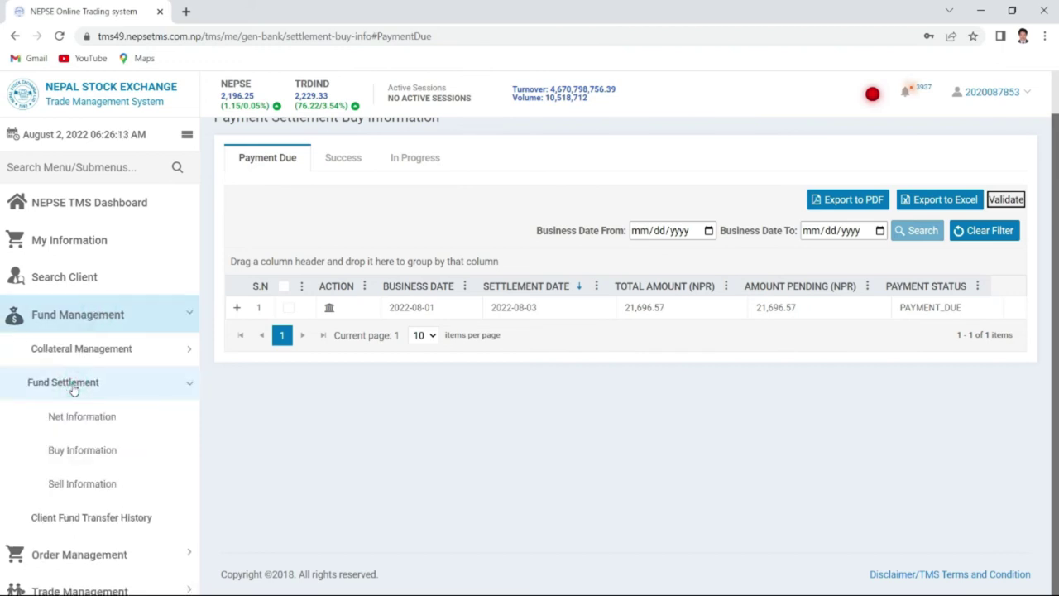
left_click(94, 452)
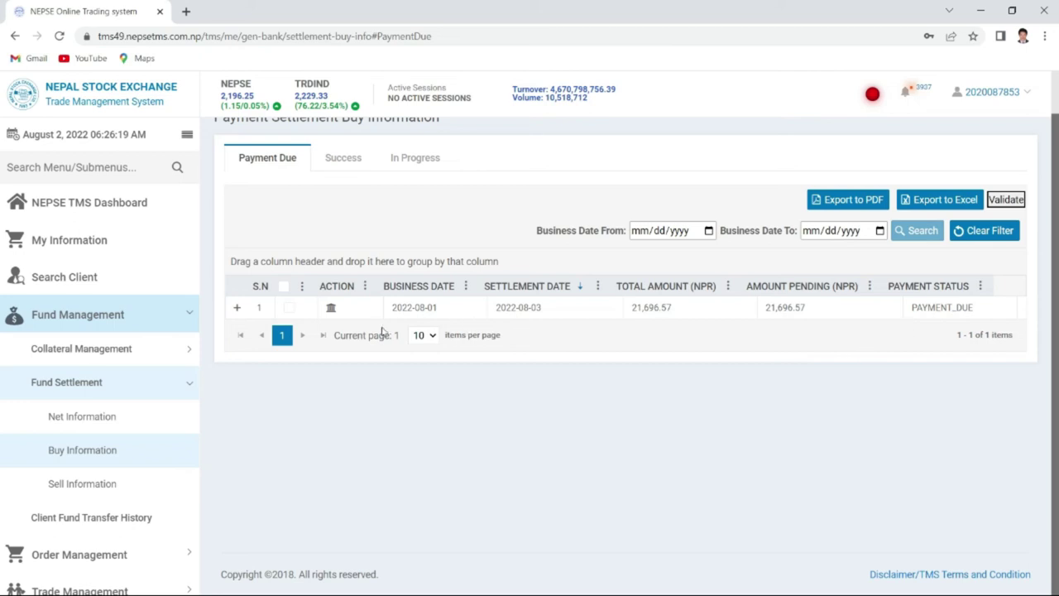
left_click(284, 287)
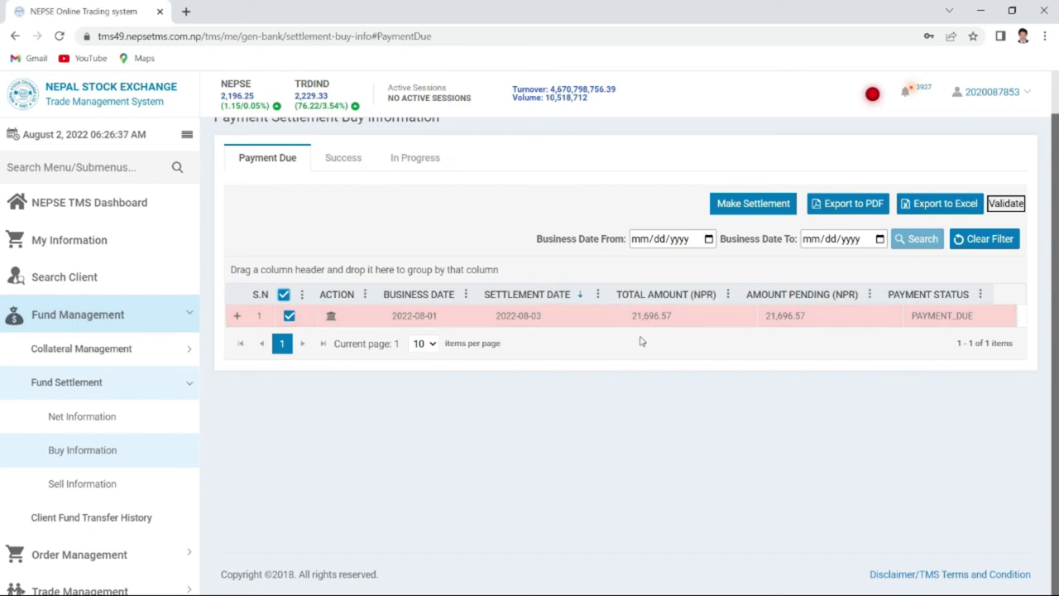
left_click(331, 315)
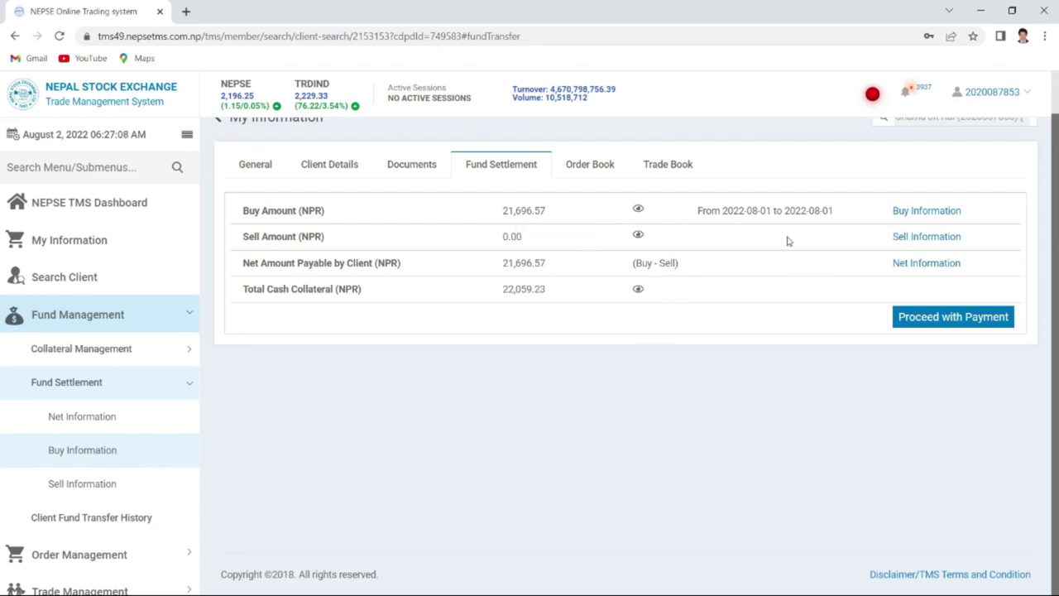
Reveal the payment mode choices and copy the 21,696.57 buy amount.
double_click(523, 212)
left_click(525, 212)
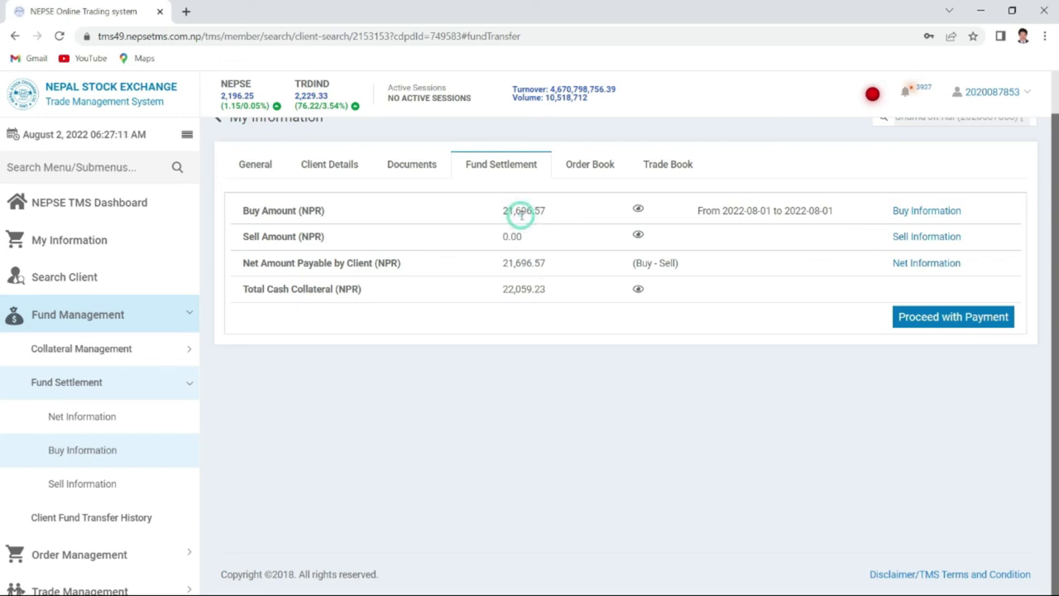
left_click(940, 323)
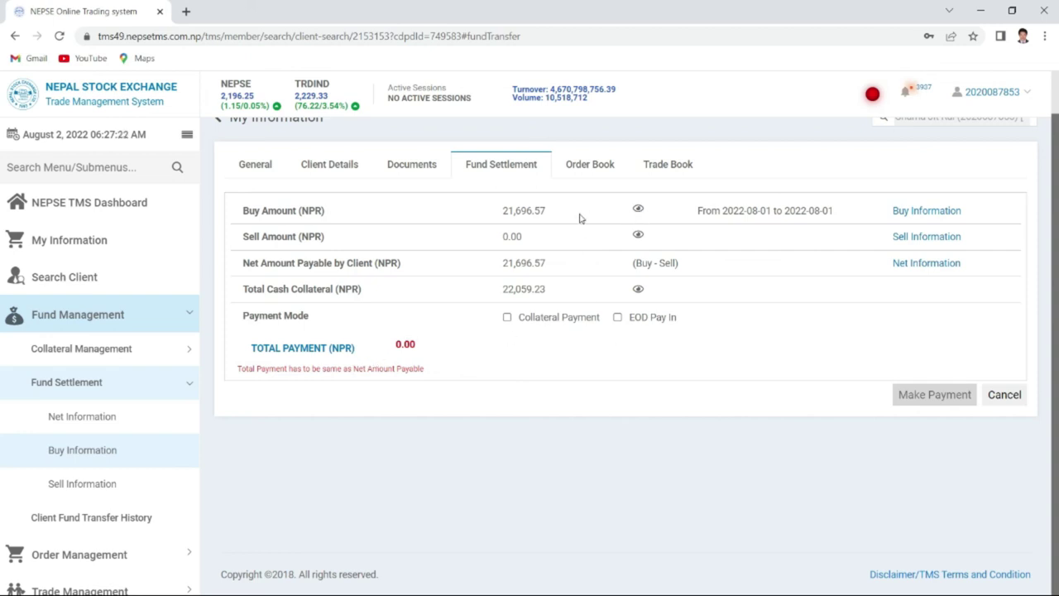
double_click(523, 211)
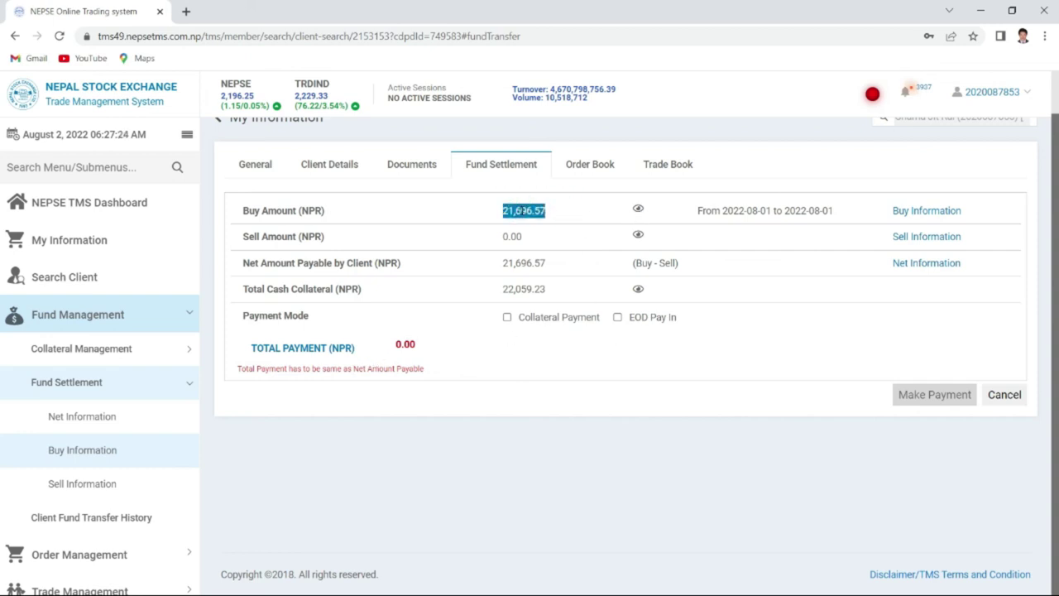
right_click(523, 213)
left_click(535, 222)
Choose Collateral Payment only, without end-of-day pay-in, and paste the buy amount into AMOUNT.
left_click(507, 317)
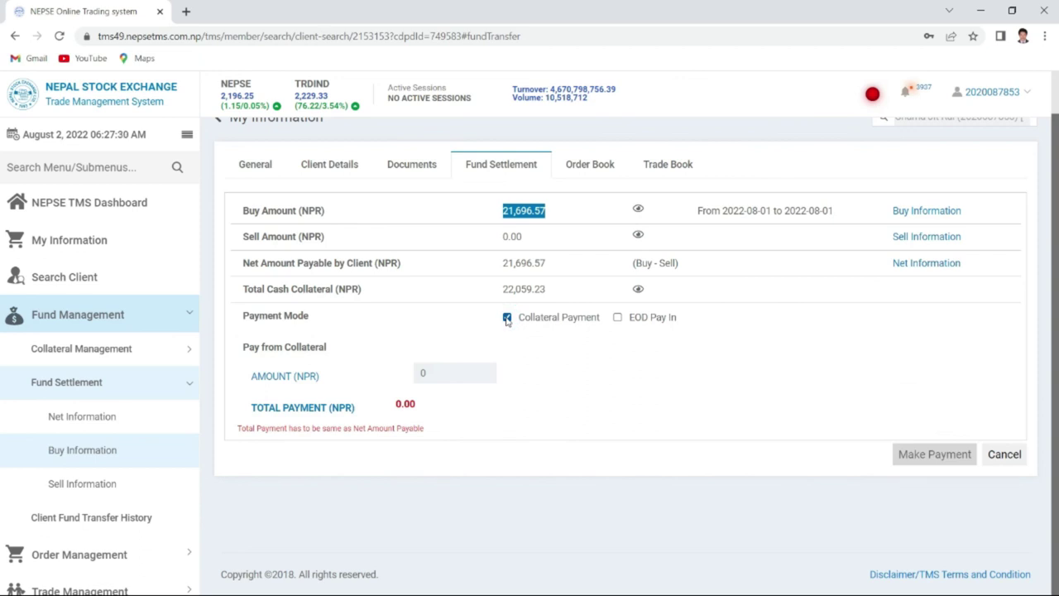
left_click(619, 318)
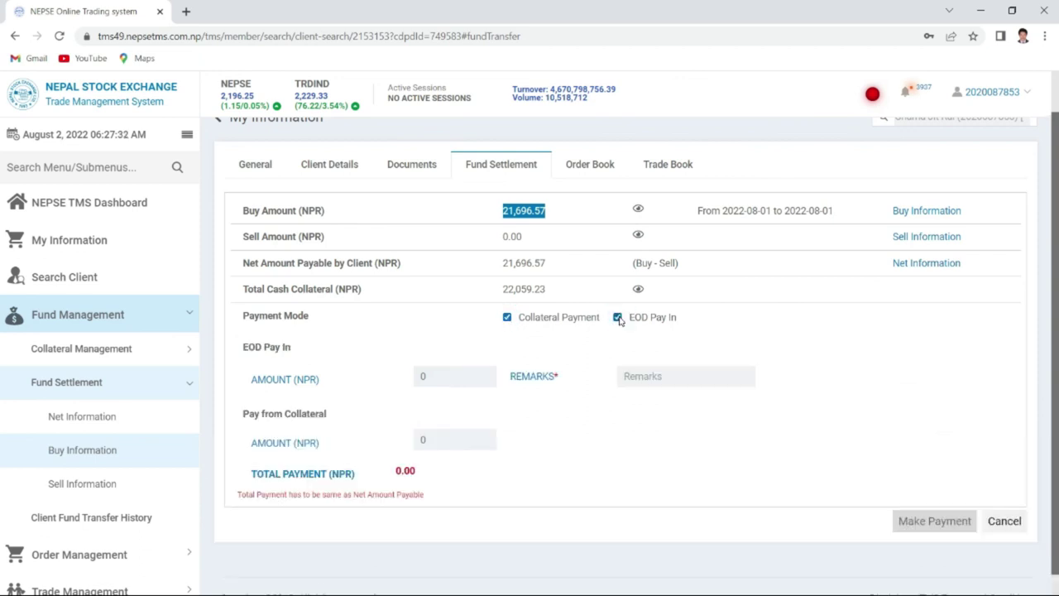
left_click(618, 318)
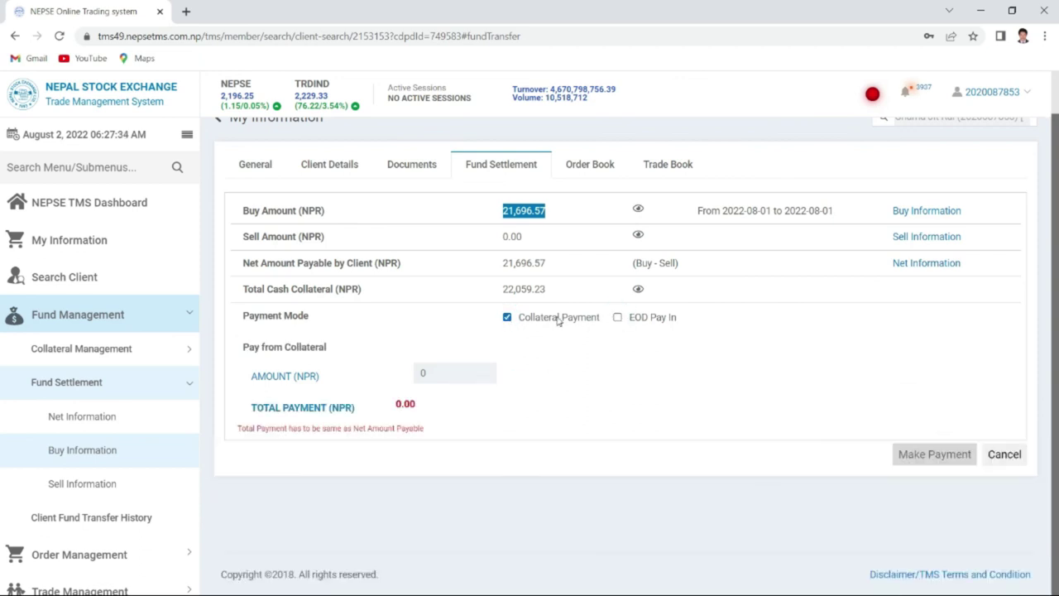
left_click(428, 377)
right_click(428, 374)
left_click(427, 373)
right_click(428, 372)
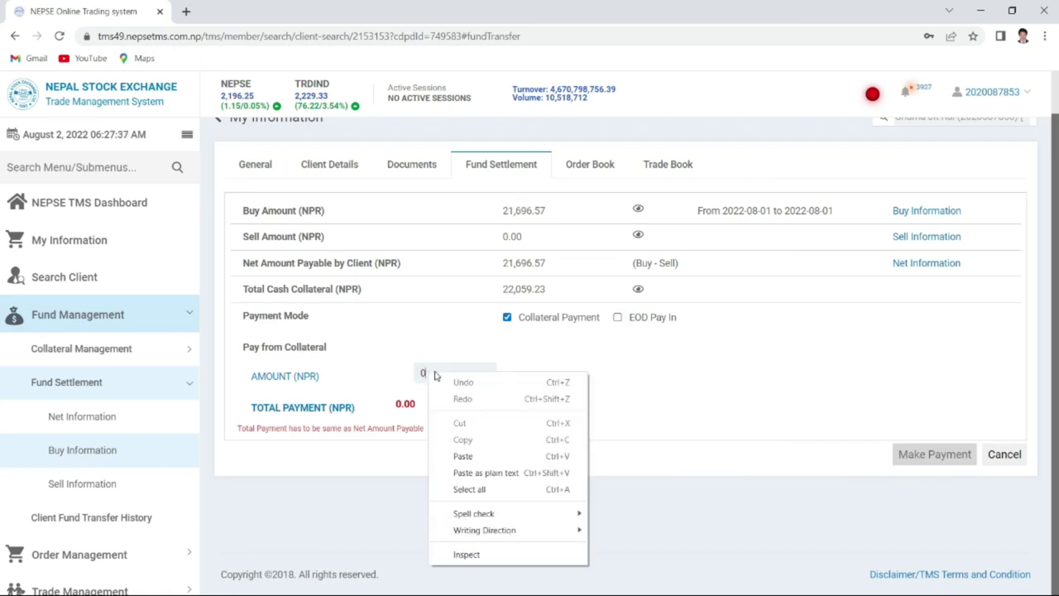
left_click(472, 453)
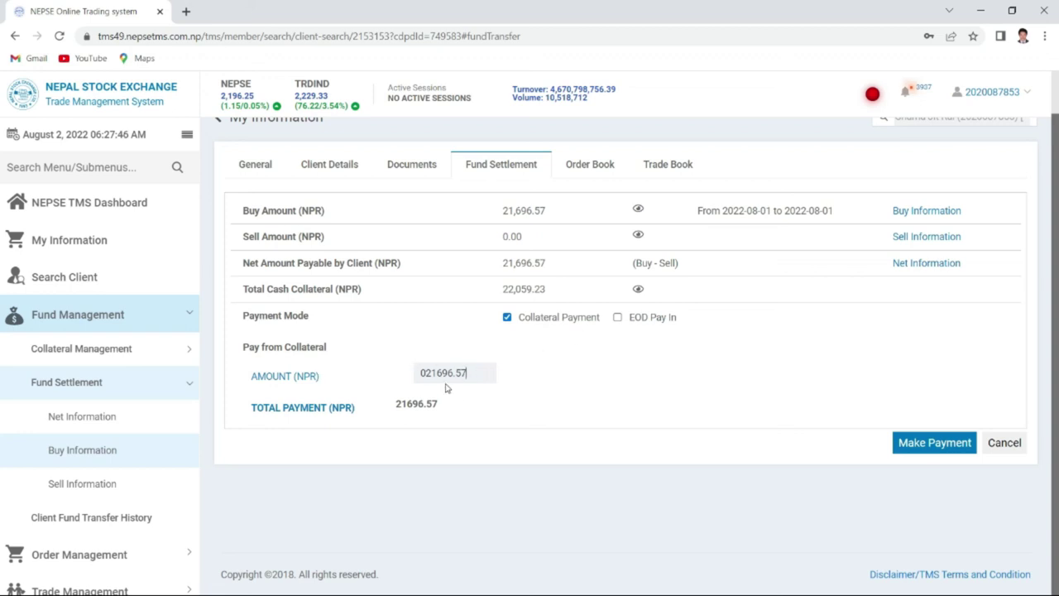
Correct the AMOUNT from 021696.57 to 21696.57.
double_click(513, 210)
right_click(518, 212)
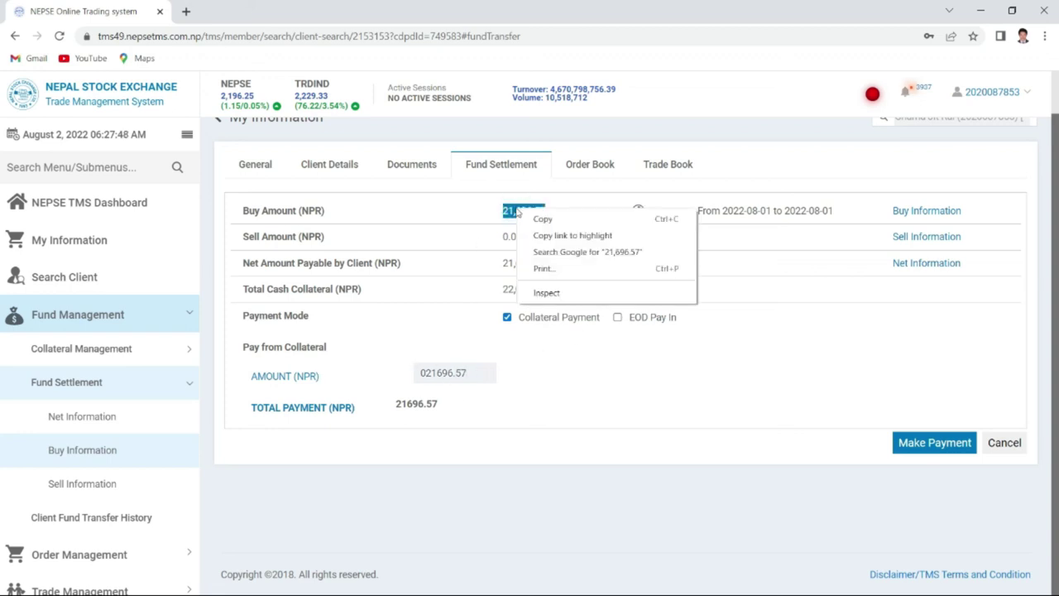
left_click(534, 221)
double_click(430, 372)
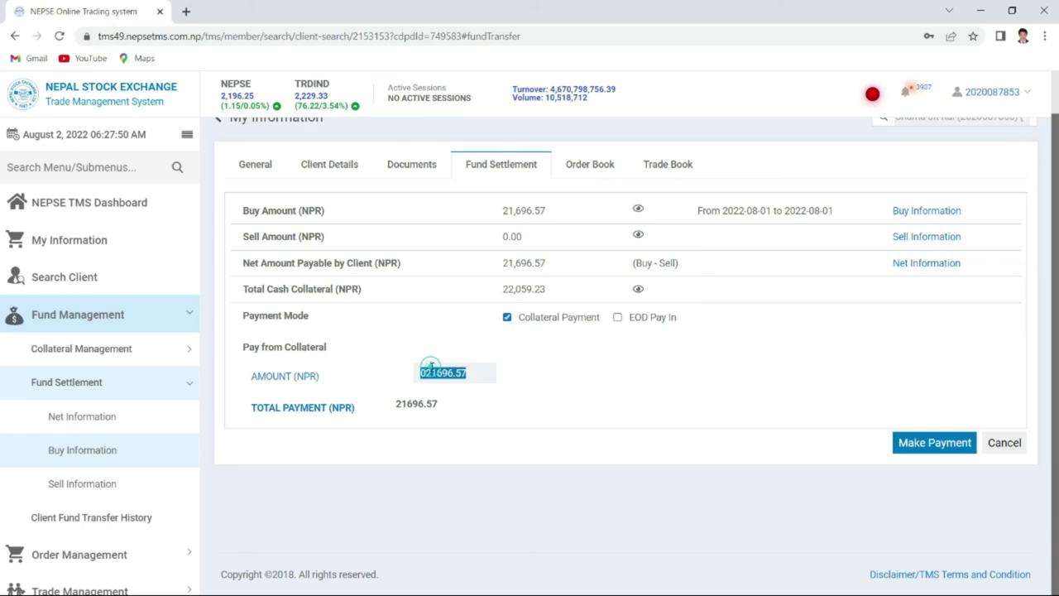
key("ctrl+v")
Make the payment and confirm the NPR 21,696.57 collateral settlement in the Payment Summary.
left_click(917, 445)
left_click(455, 407)
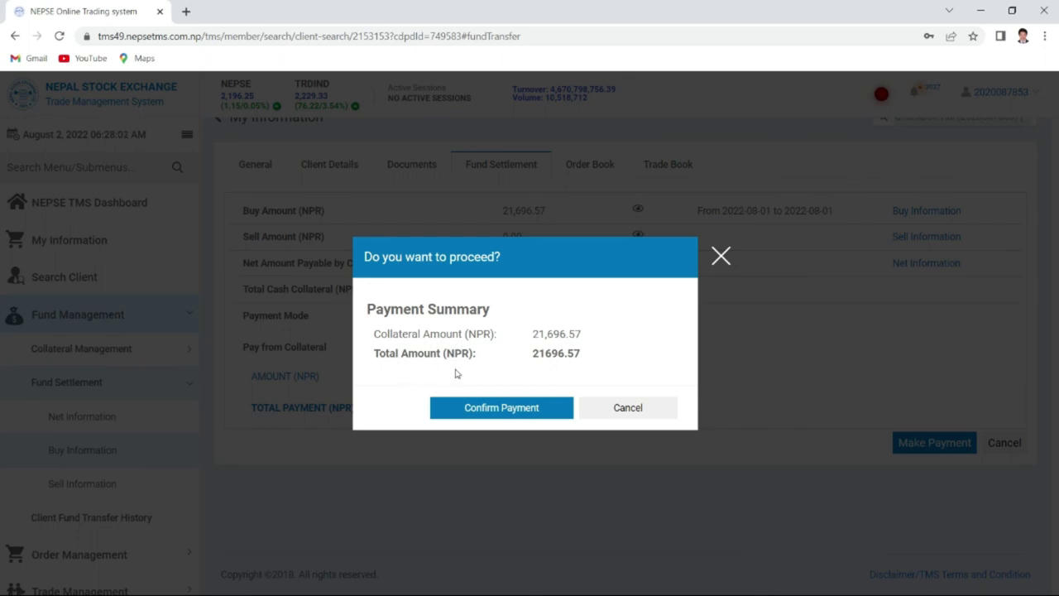
left_click(519, 416)
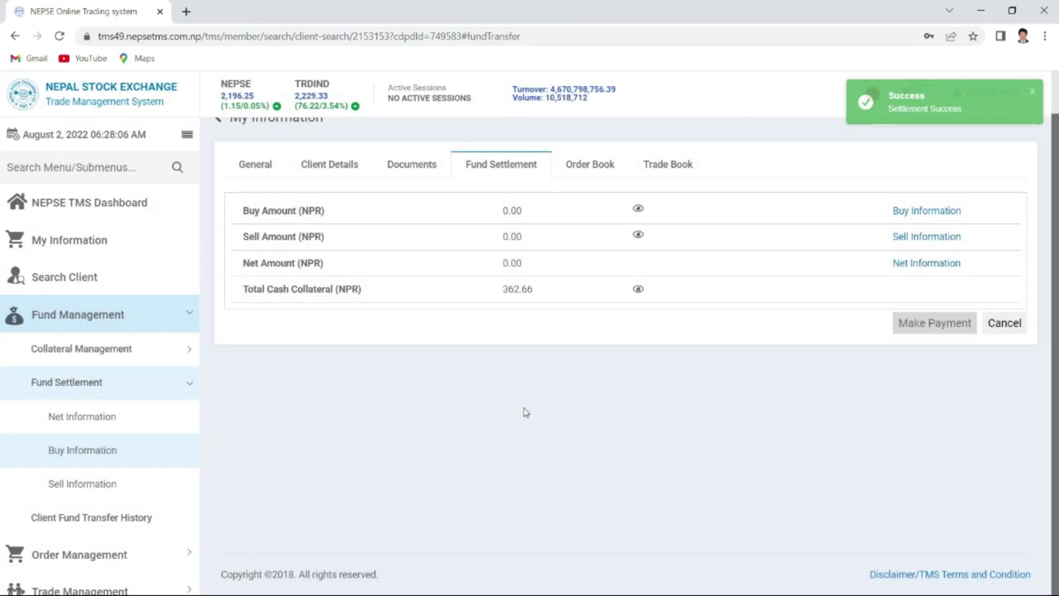